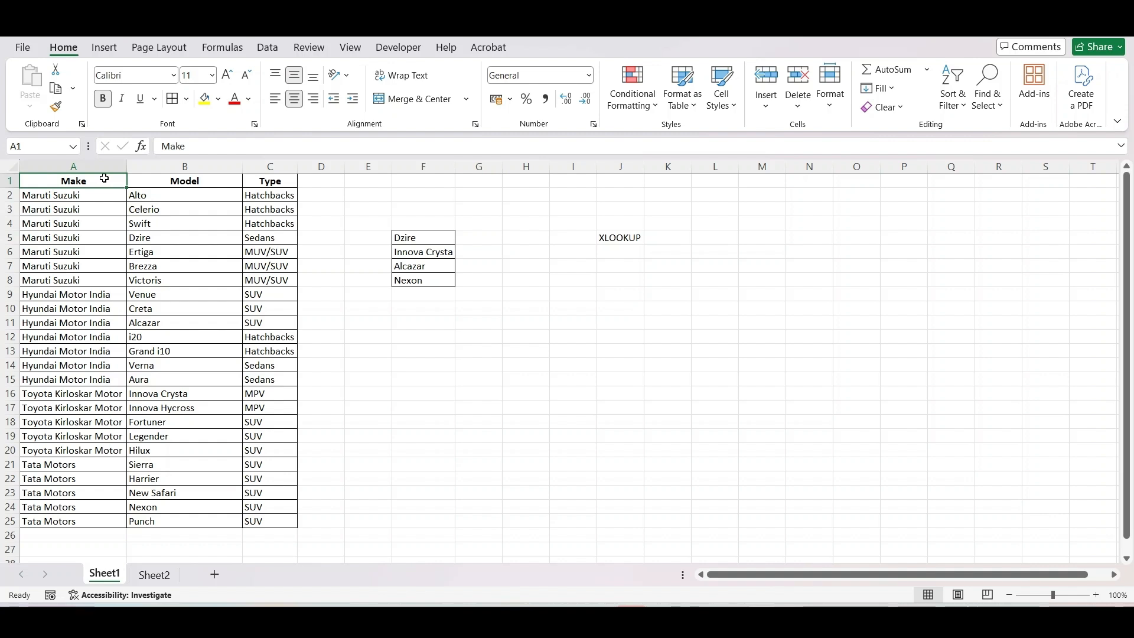
{"action": "left_click_drag", "start_coordinate": [111, 182], "coordinate": [279, 435]}
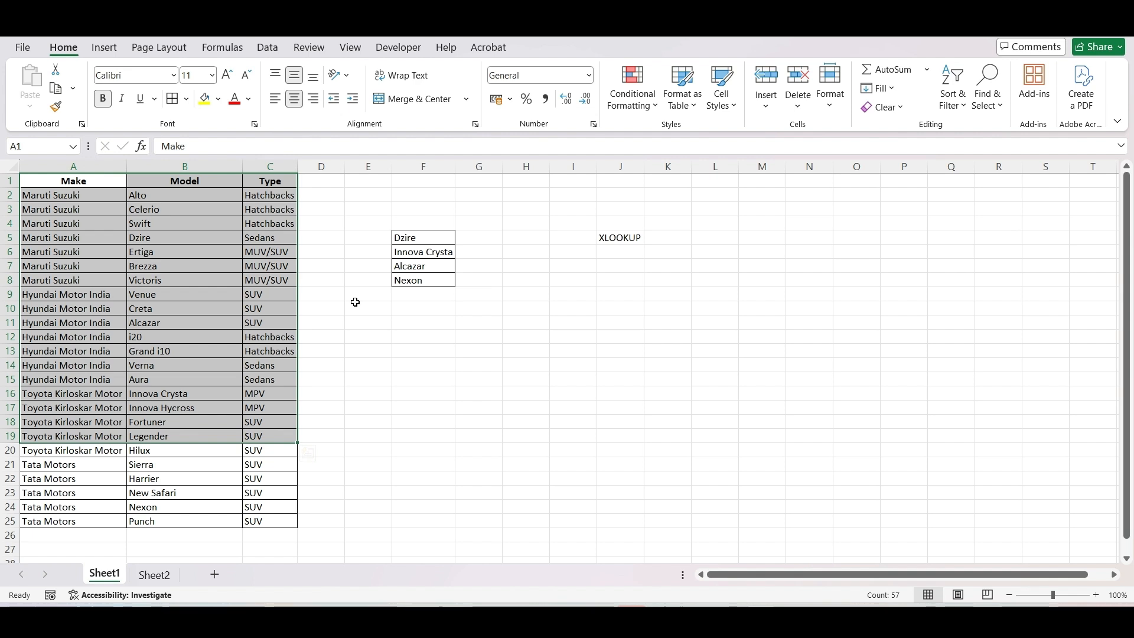
{"action": "left_click", "coordinate": [441, 237]}
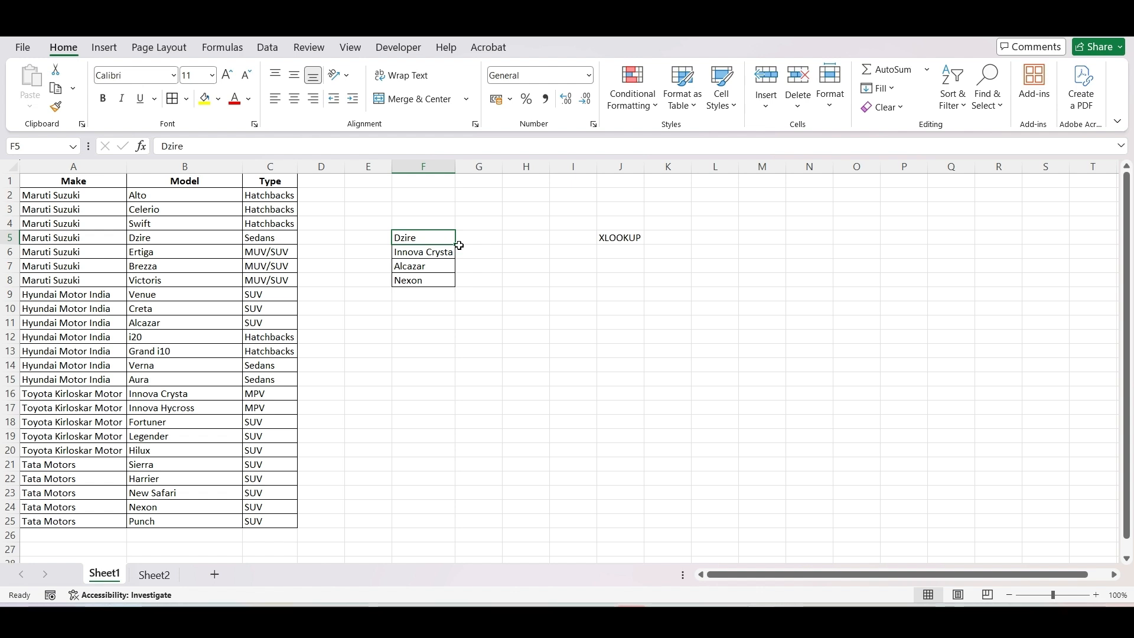
{"action": "left_click", "coordinate": [479, 237]}
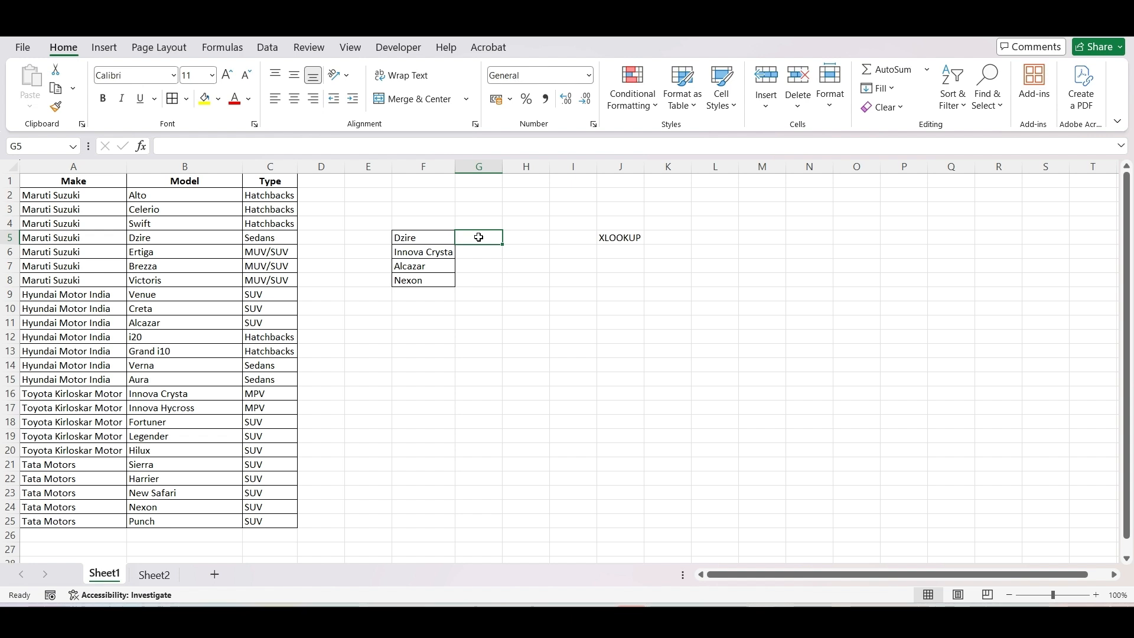
{"action": "type", "text": "=vl"}
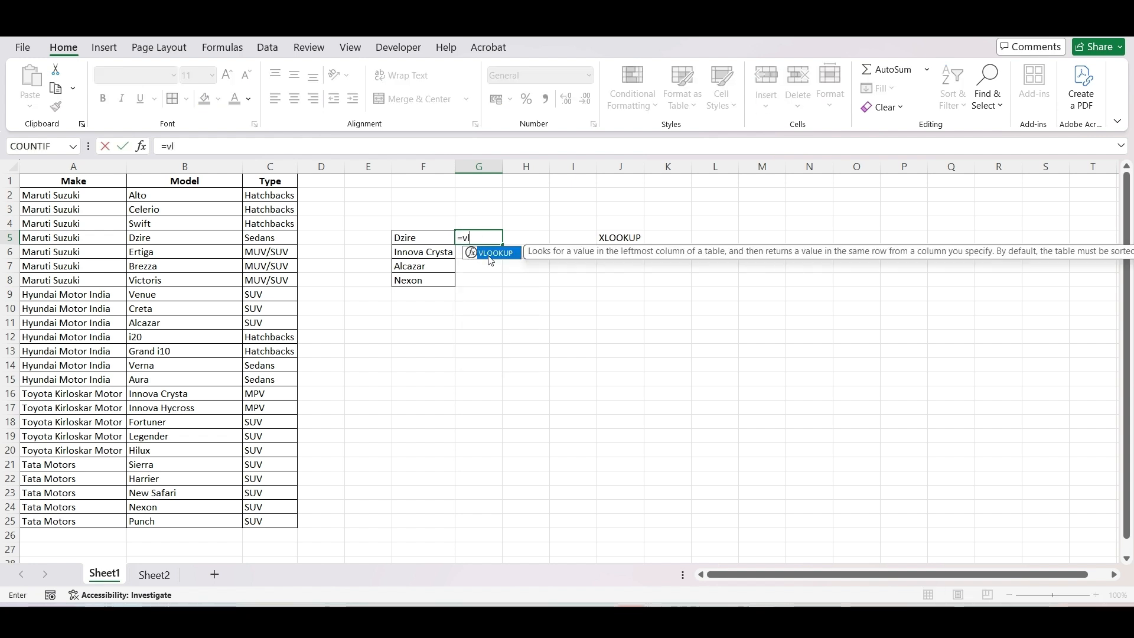
{"action": "double_click", "coordinate": [489, 254]}
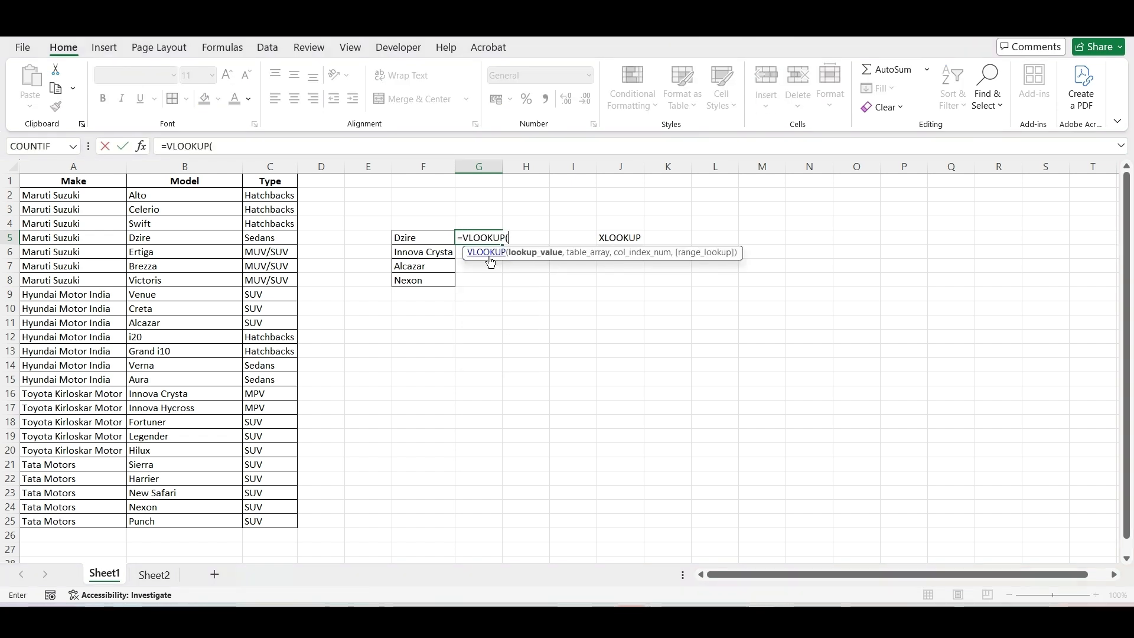
{"action": "left_click", "coordinate": [427, 238]}
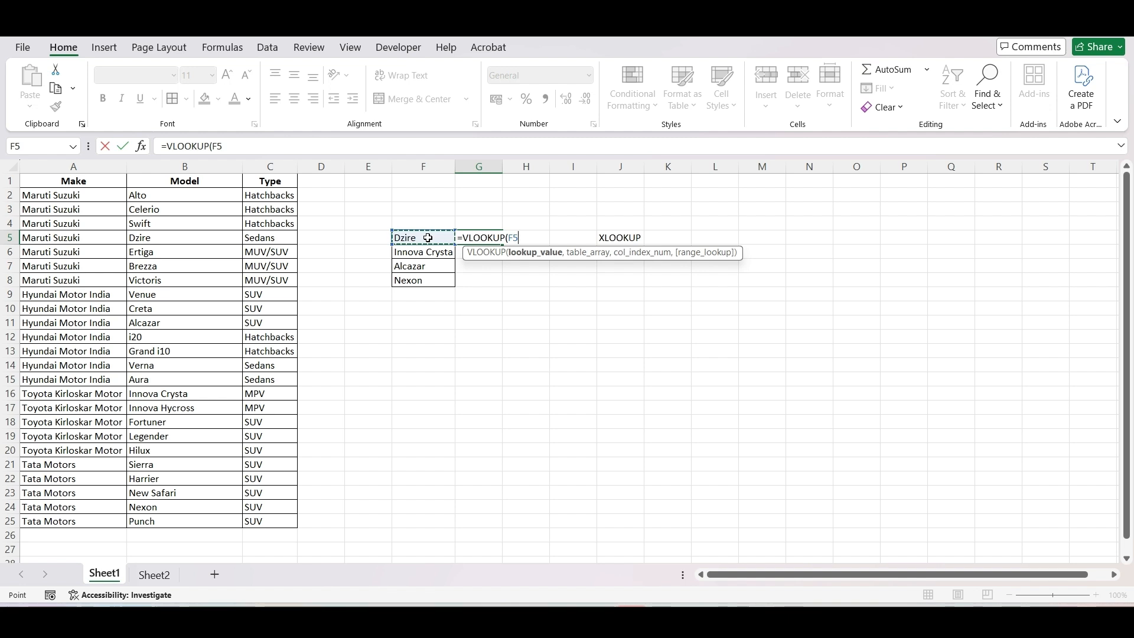
{"action": "type", "text": ","}
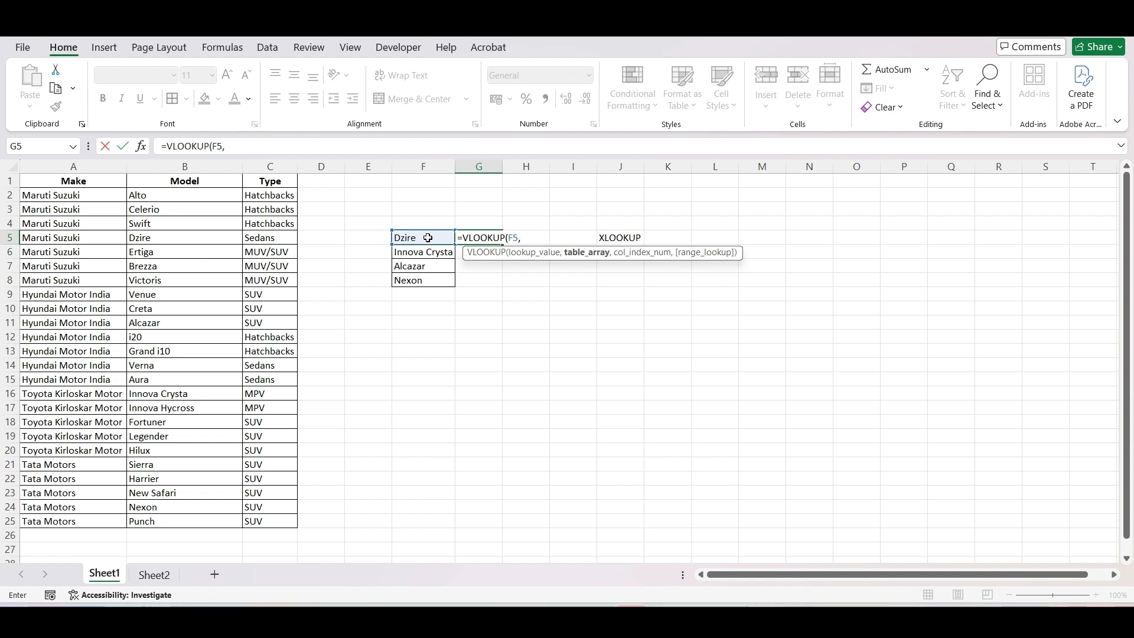
{"action": "key", "text": "Escape"}
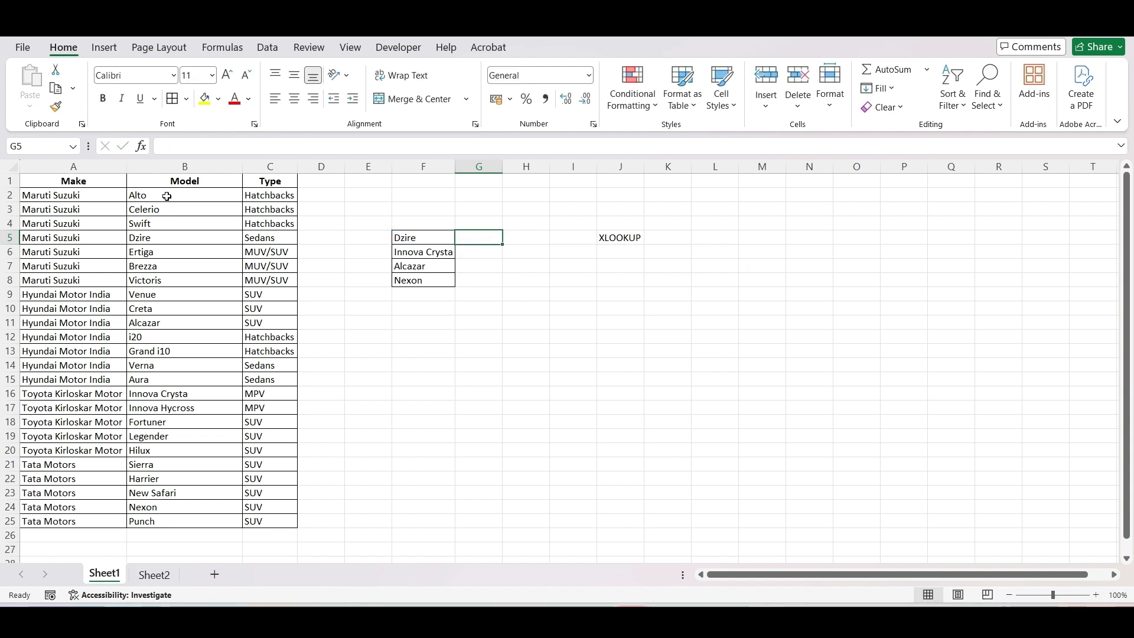
{"action": "left_click", "coordinate": [109, 181]}
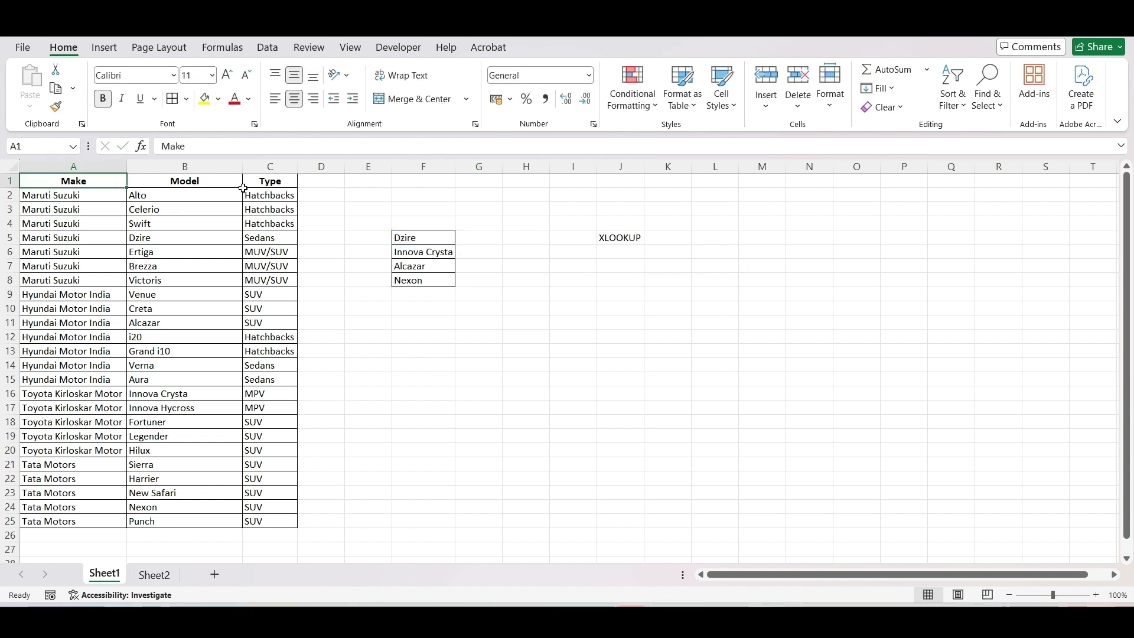
{"action": "mouse_move", "coordinate": [243, 188]}
{"action": "left_mouse_down"}
{"action": "mouse_move", "coordinate": [287, 192]}
{"action": "mouse_move", "coordinate": [289, 283]}
{"action": "left_mouse_up"}
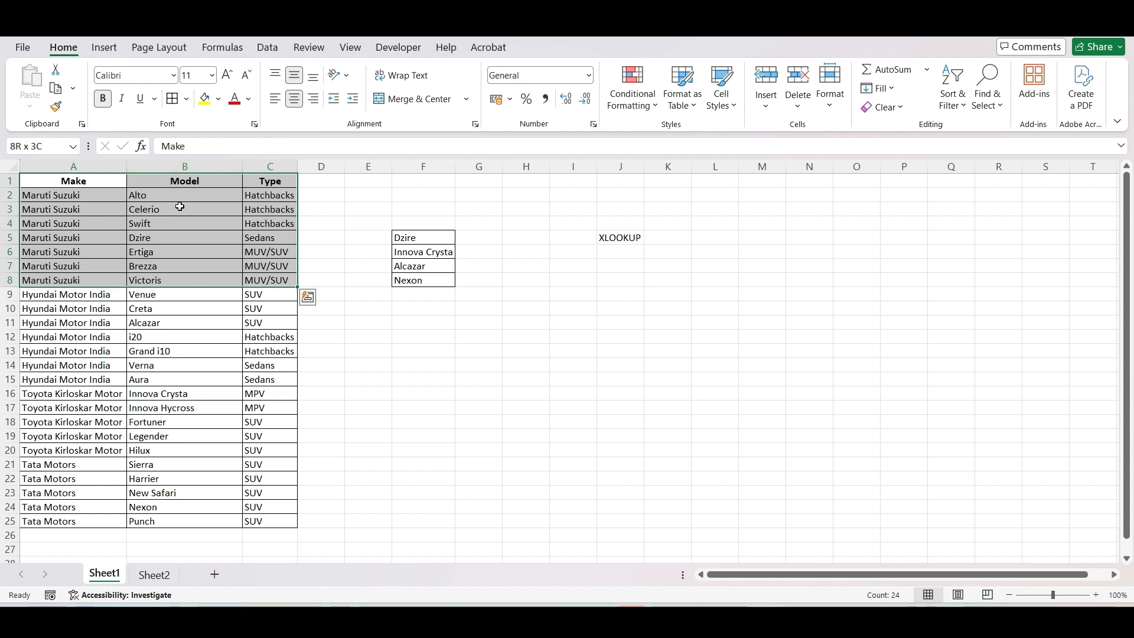
{"action": "left_click", "coordinate": [177, 239]}
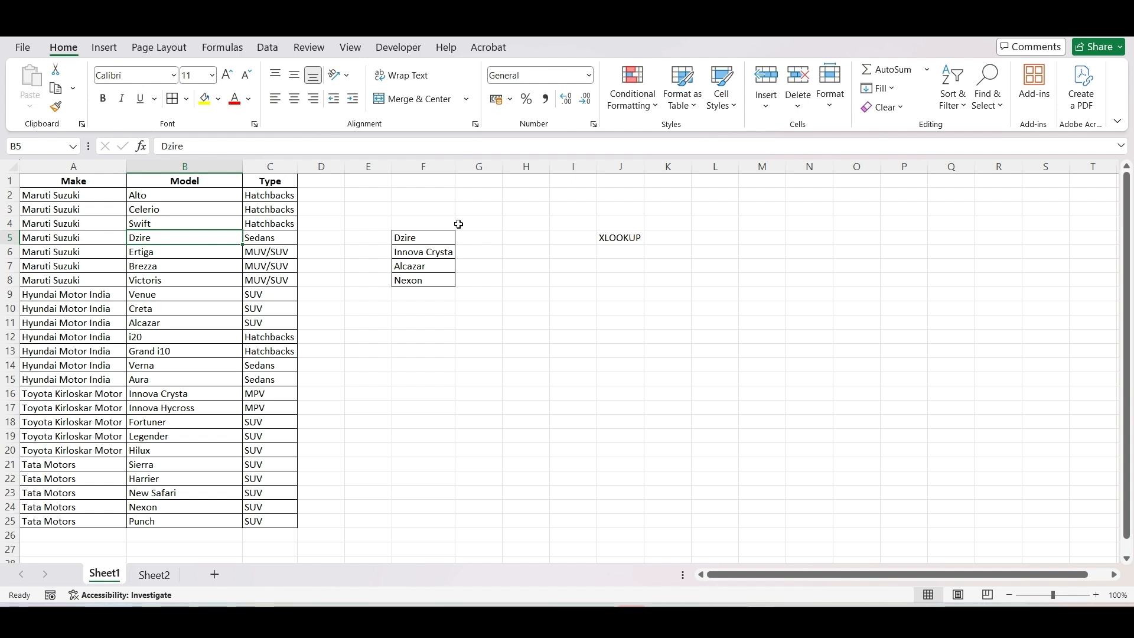
Step: Enter =VLOOKUP(F5,B:C,2,0) in G5 to return the vehicle type for Dzire
{"action": "left_click", "coordinate": [490, 234]}
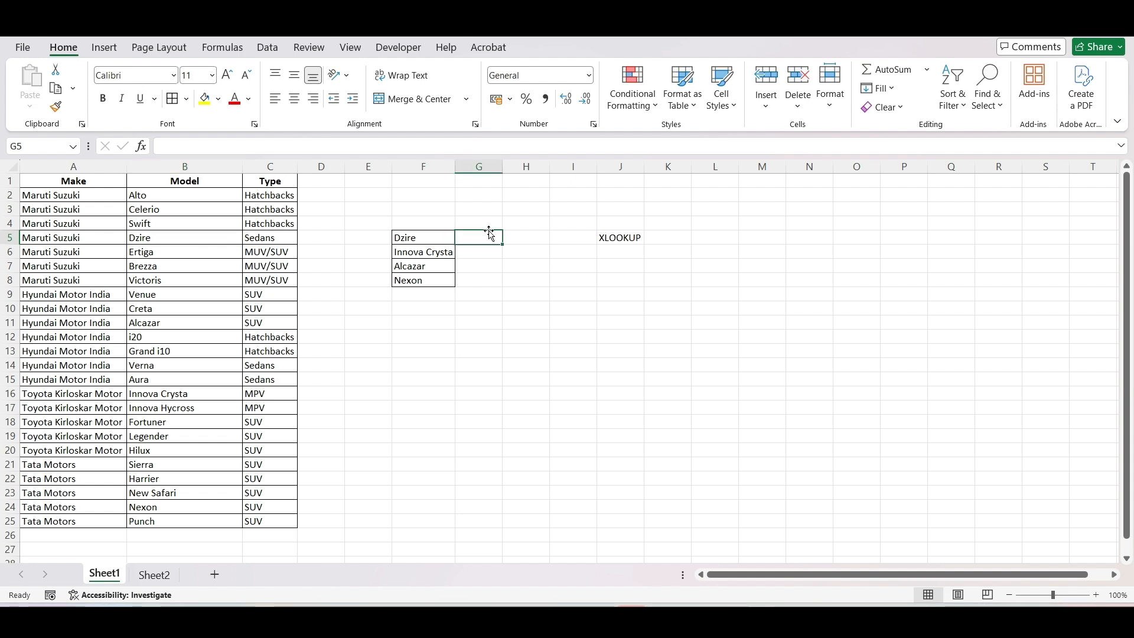
{"action": "type", "text": "=vl"}
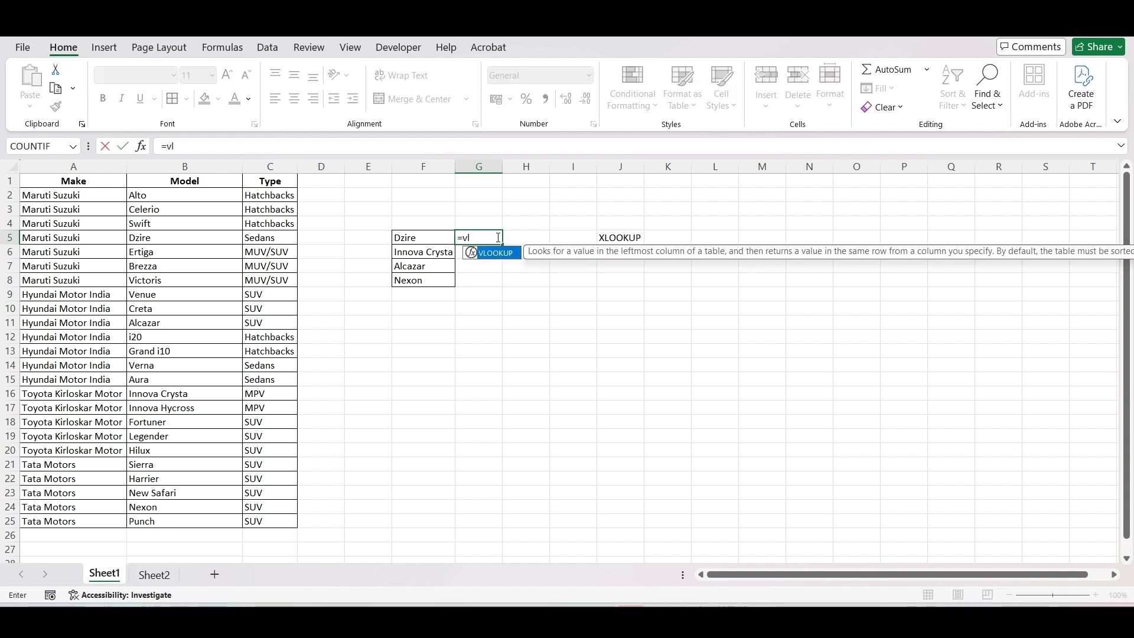
{"action": "key", "text": "Tab"}
{"action": "left_click", "coordinate": [413, 236]}
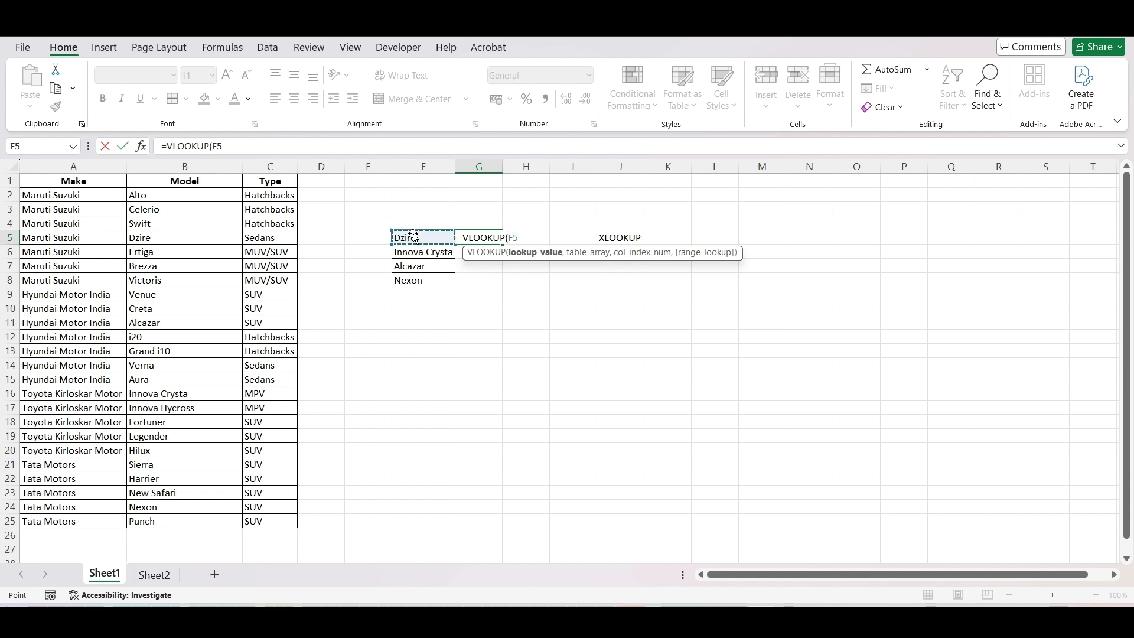
{"action": "type", "text": ","}
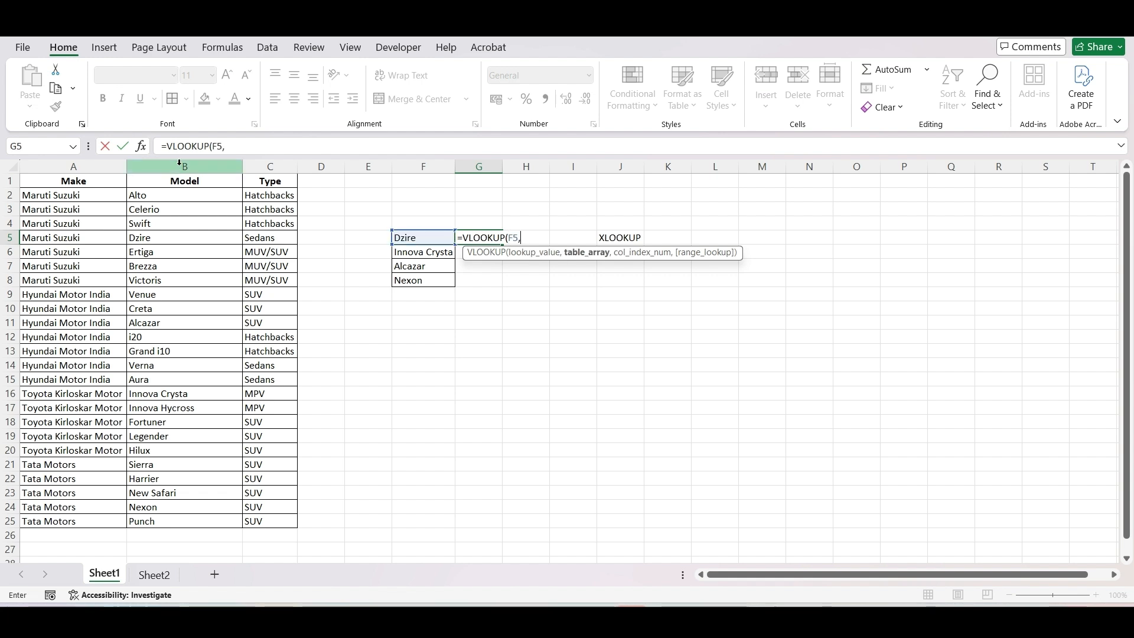
{"action": "left_click_drag", "start_coordinate": [181, 159], "coordinate": [287, 178]}
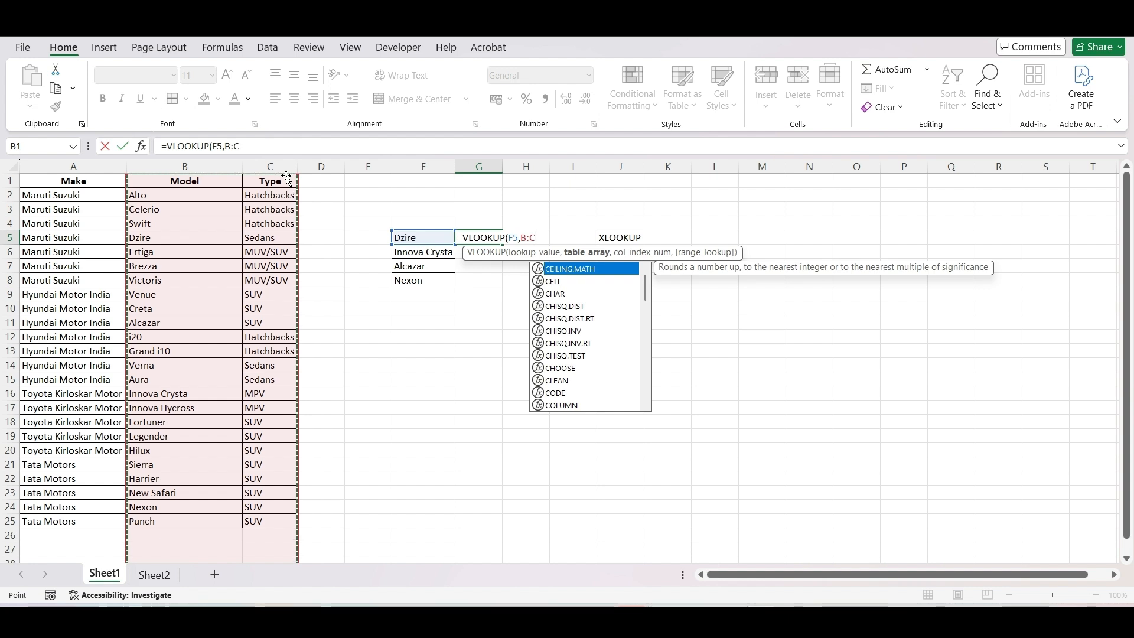
{"action": "type", "text": ","}
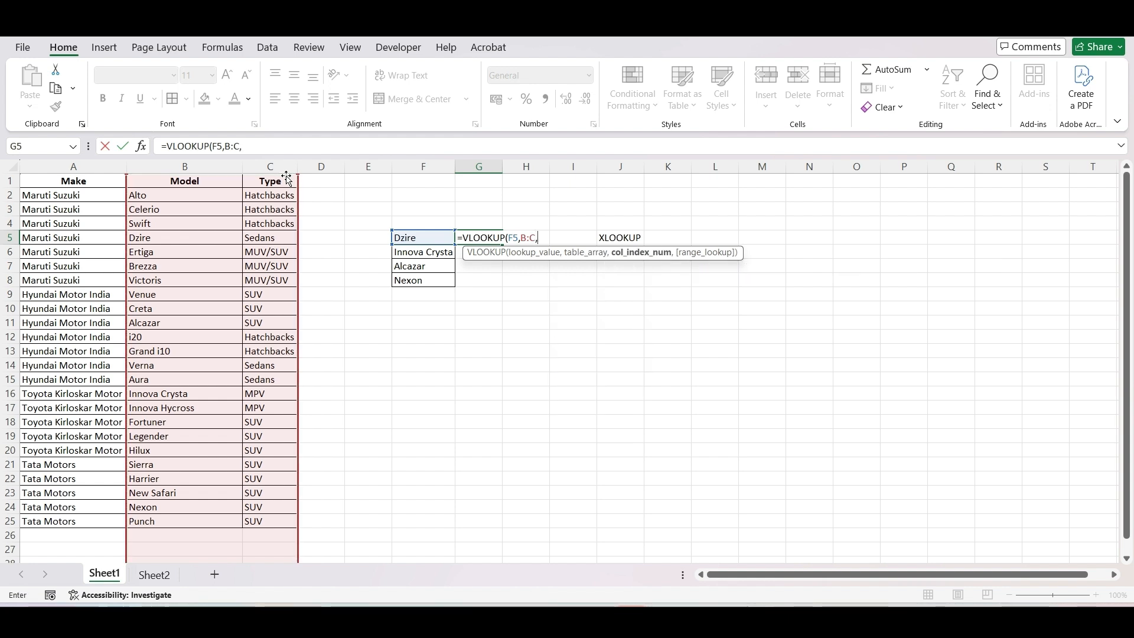
{"action": "type", "text": "2"}
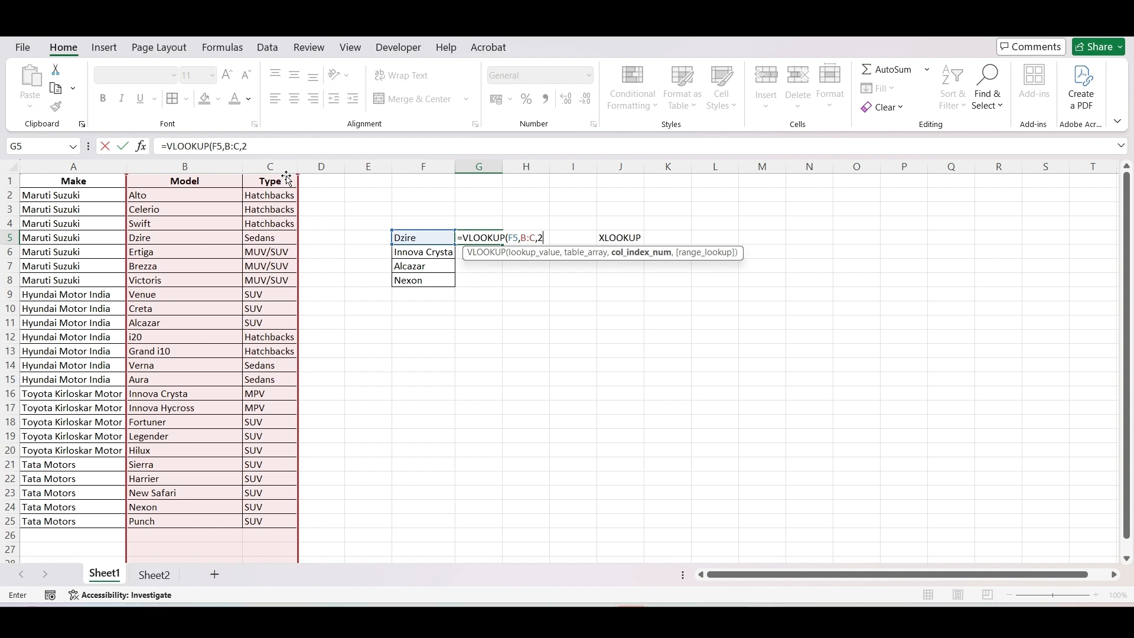
{"action": "type", "text": ",0"}
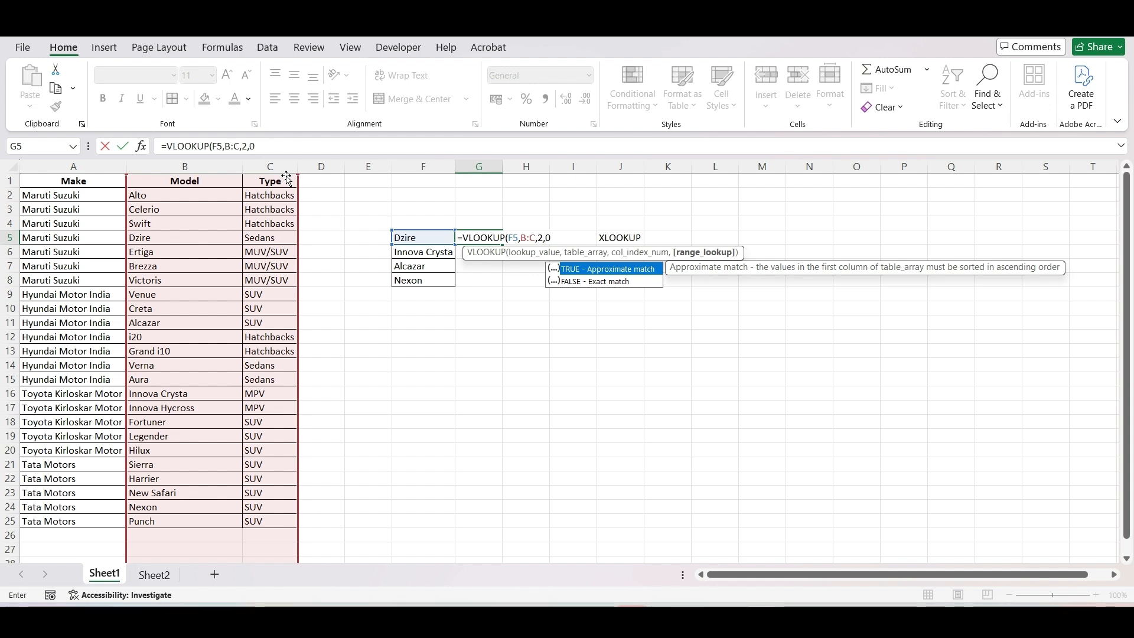
{"action": "type", "text": ")"}
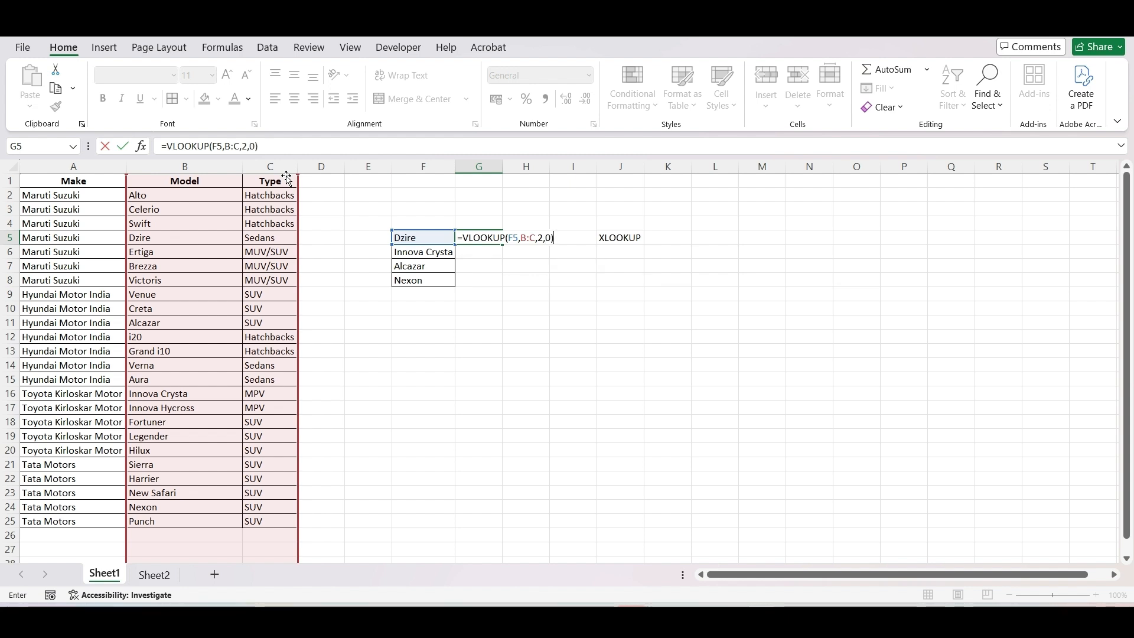
{"action": "key", "text": "Return"}
{"action": "key", "text": "Up"}
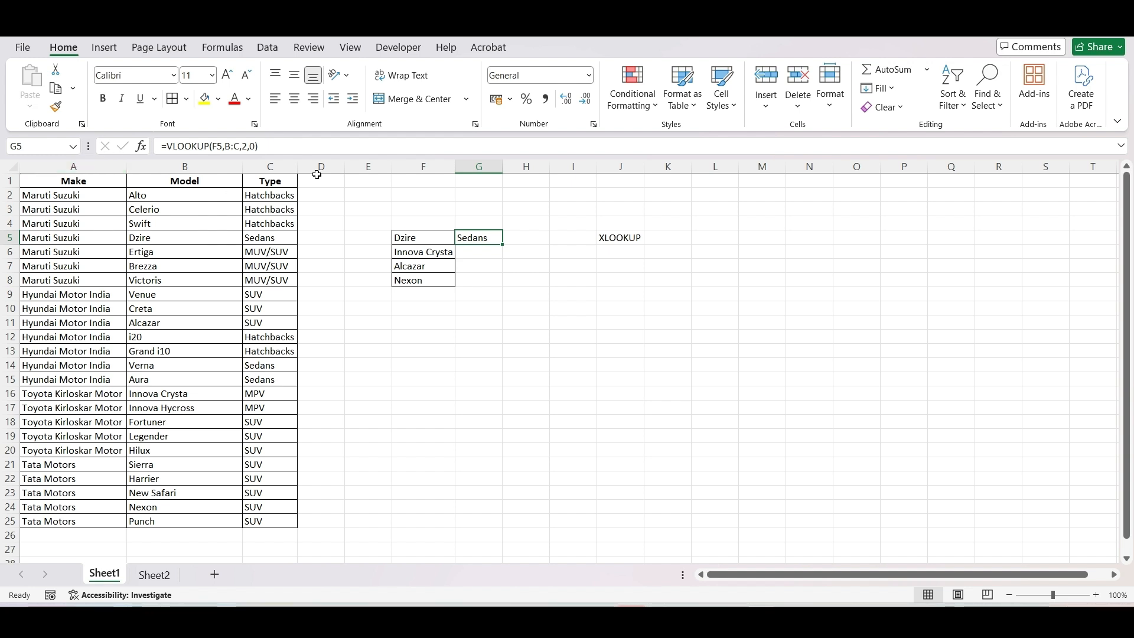
Step: Change the table array of the VLOOKUP in G5 to columns A:B
{"action": "left_click", "coordinate": [242, 146]}
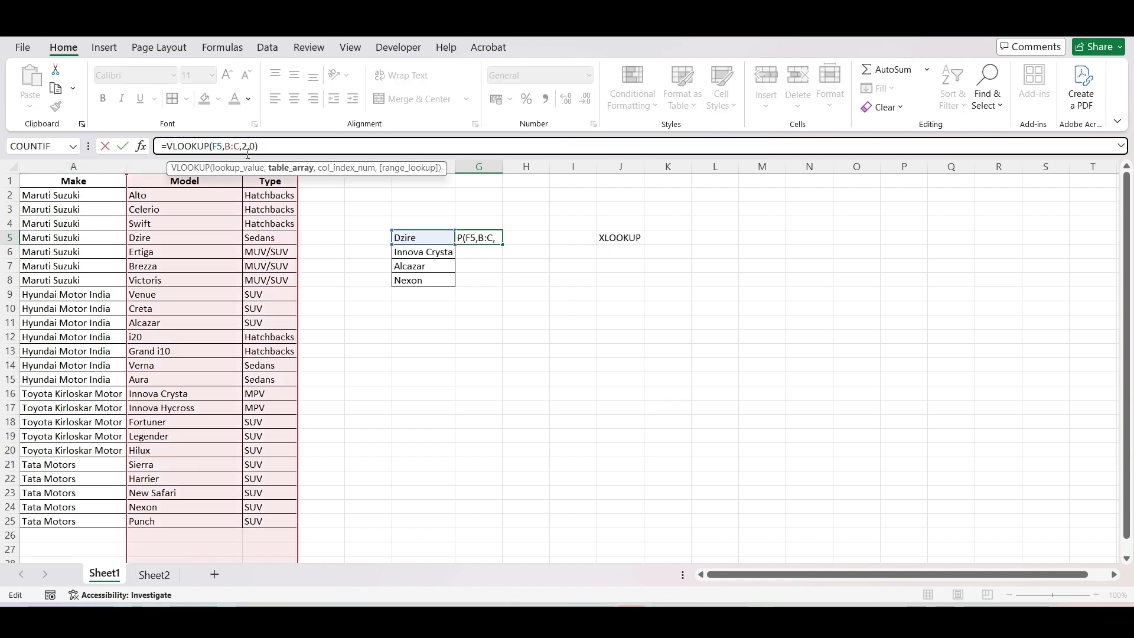
{"action": "key", "text": "BackSpace"}
{"action": "key", "text": "BackSpace"}
{"action": "key", "text": "BackSpace"}
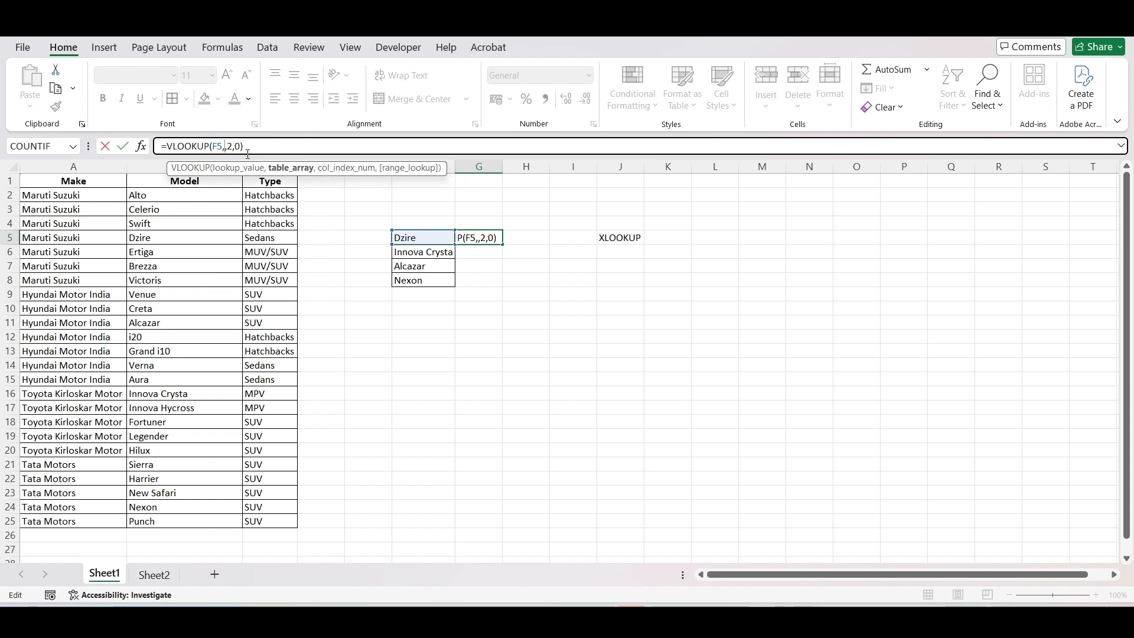
{"action": "left_click", "coordinate": [155, 165]}
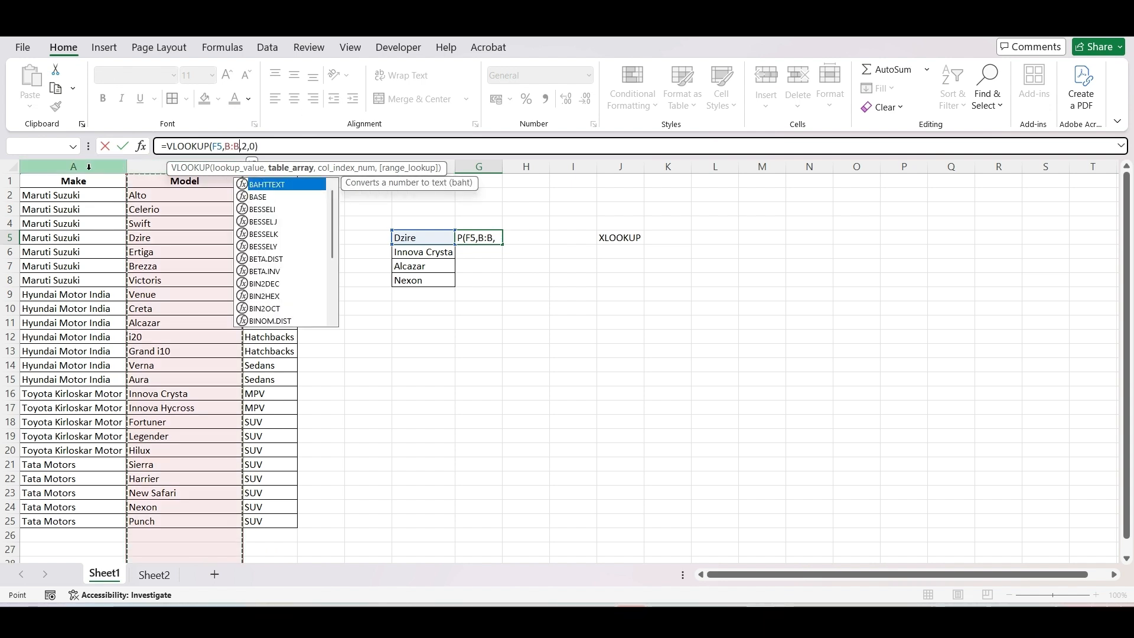
{"action": "left_click_drag", "start_coordinate": [88, 167], "coordinate": [88, 167]}
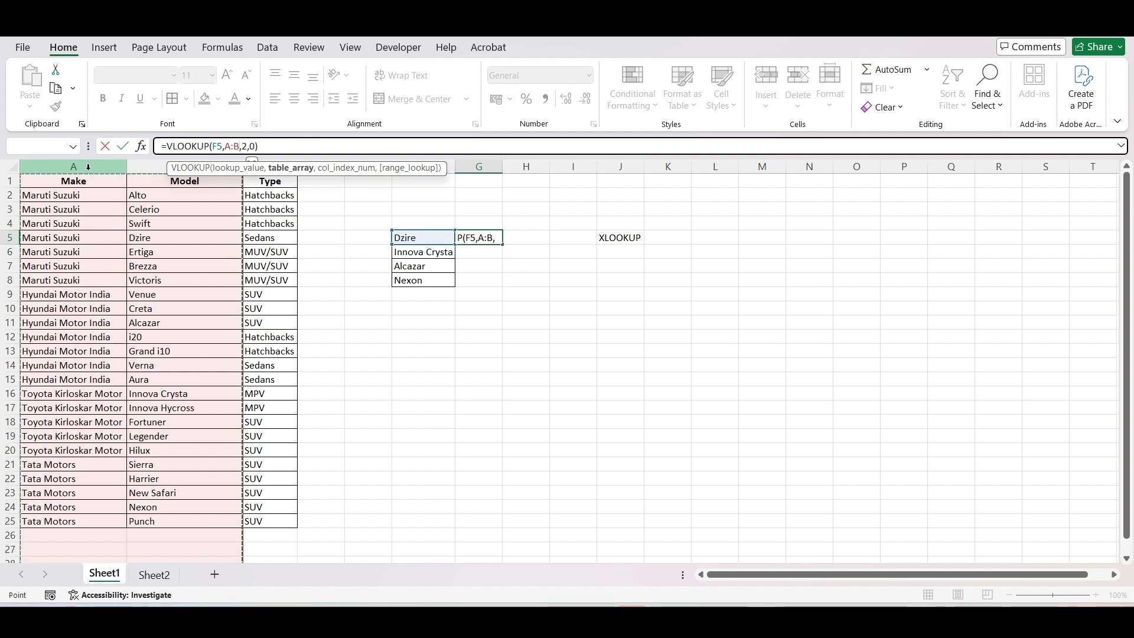
{"action": "key", "text": "ctrl+Return"}
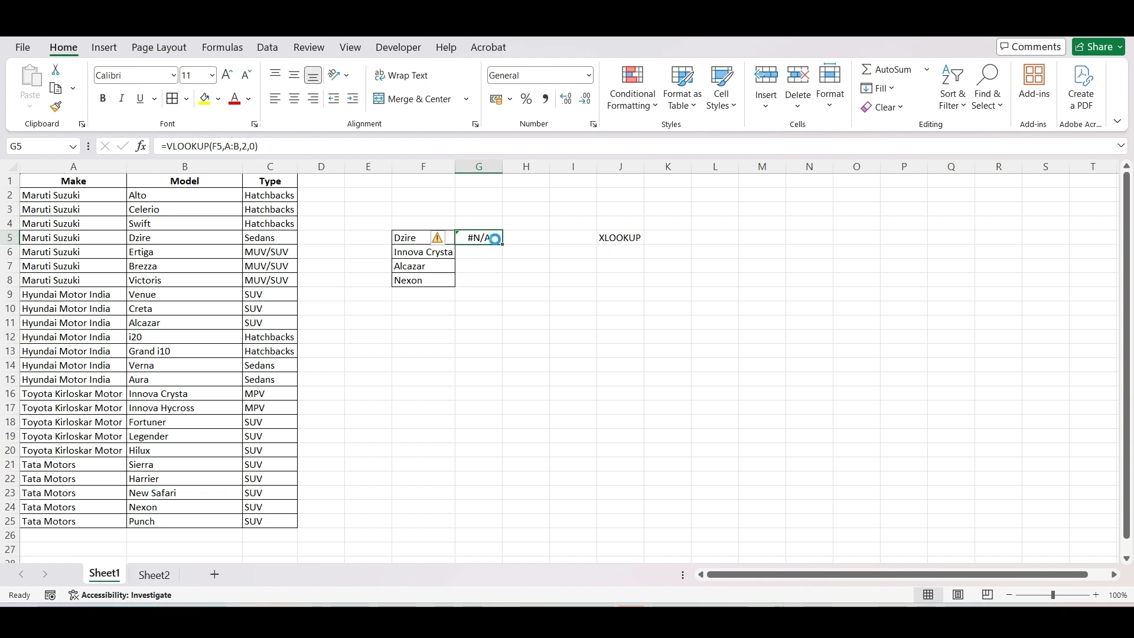
Step: Replace the formula in G5 with an XLOOKUP that searches for F5 in column B
{"action": "key", "text": "BackSpace"}
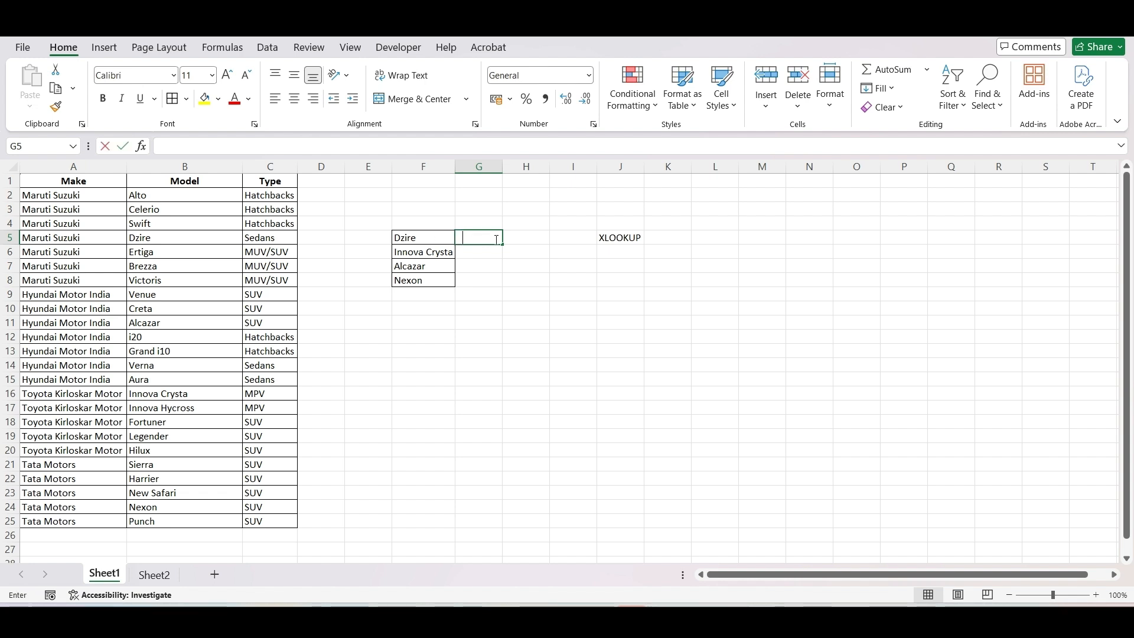
{"action": "type", "text": "=xl"}
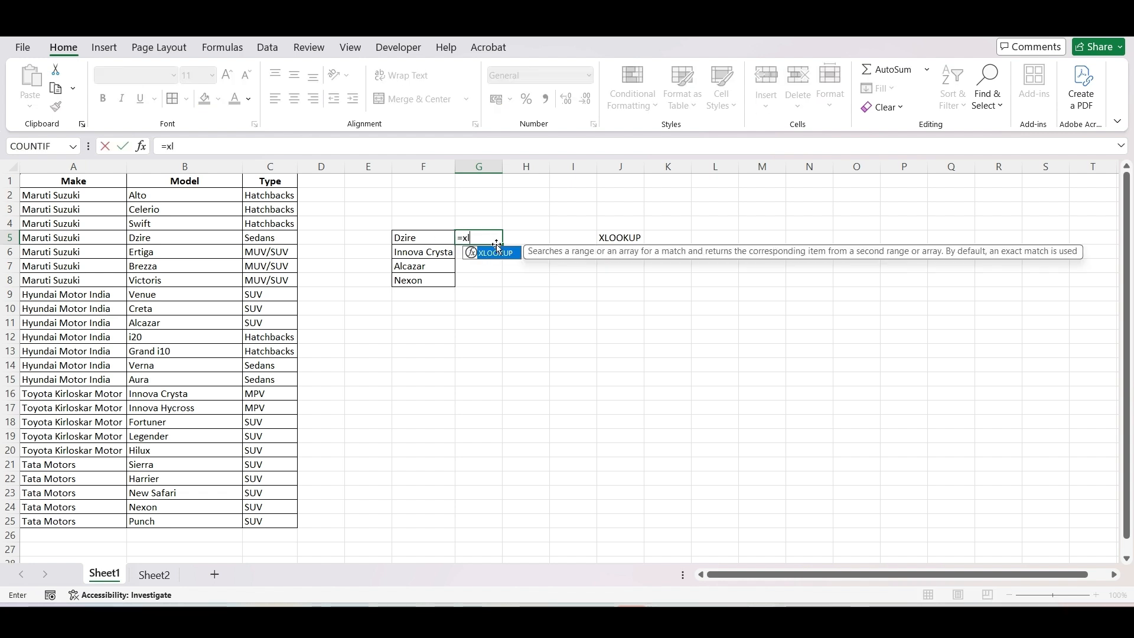
{"action": "double_click", "coordinate": [497, 253]}
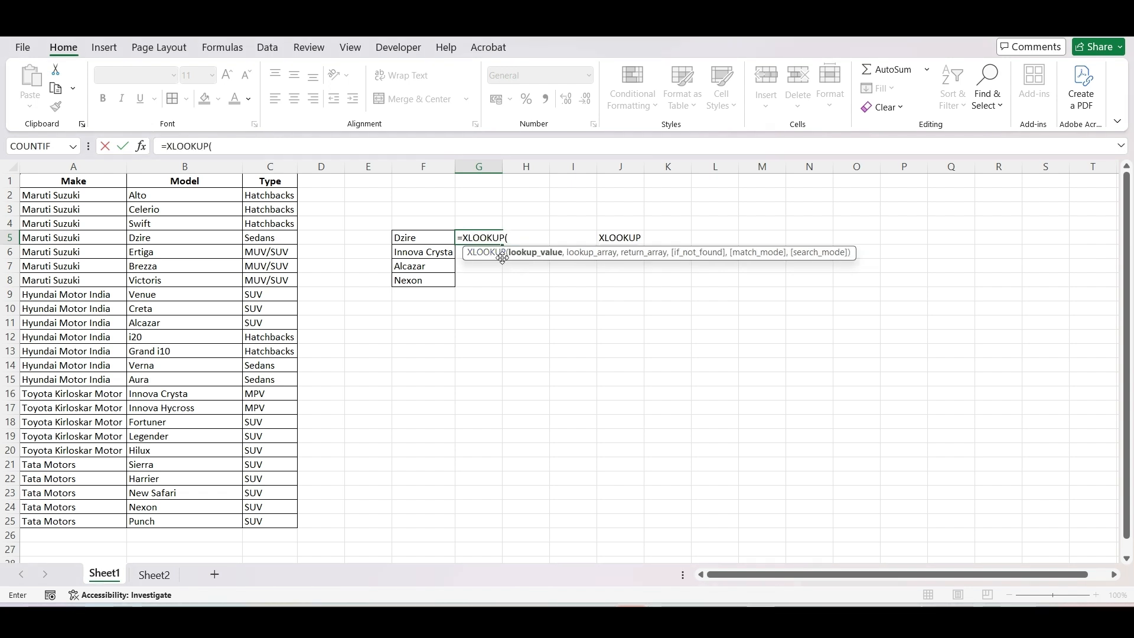
{"action": "left_click", "coordinate": [429, 240]}
{"action": "type", "text": ","}
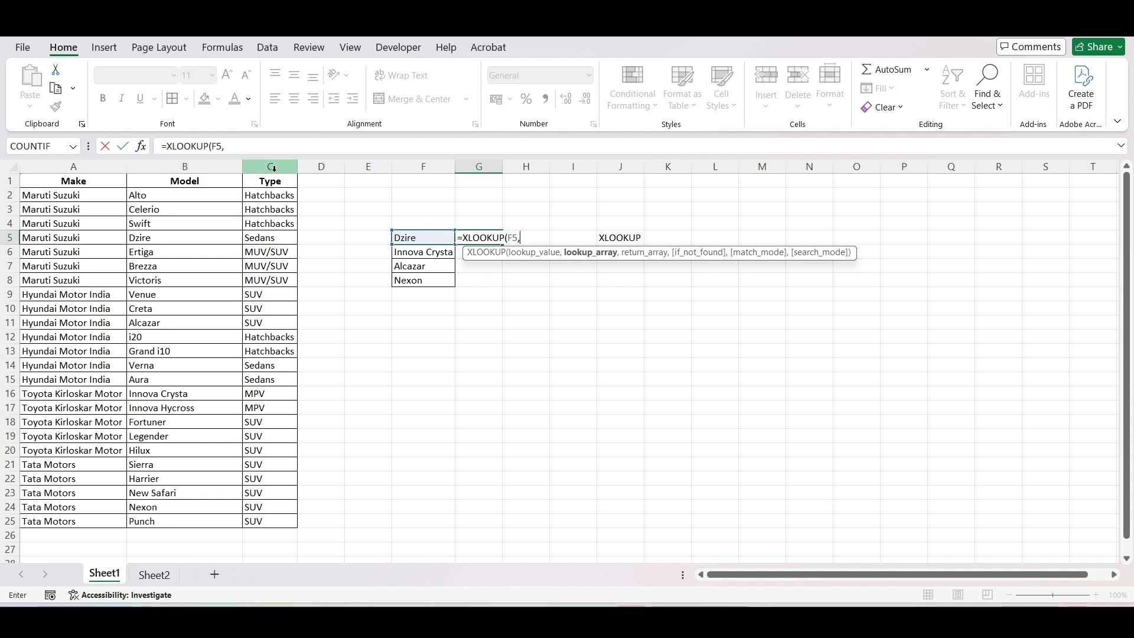
{"action": "left_click", "coordinate": [183, 167]}
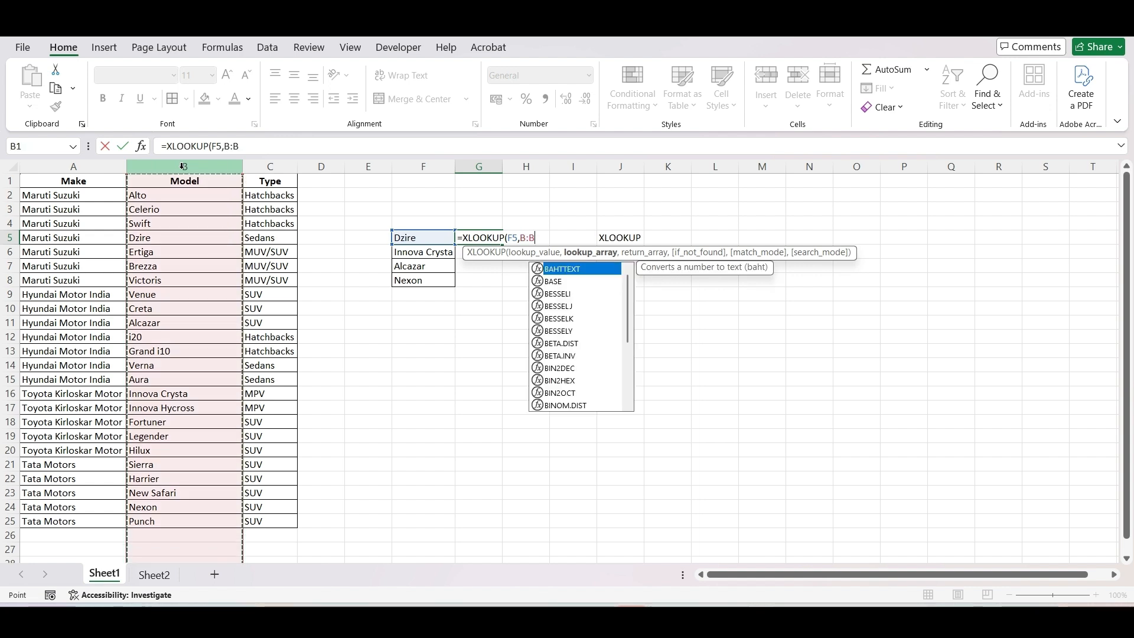
{"action": "type", "text": ","}
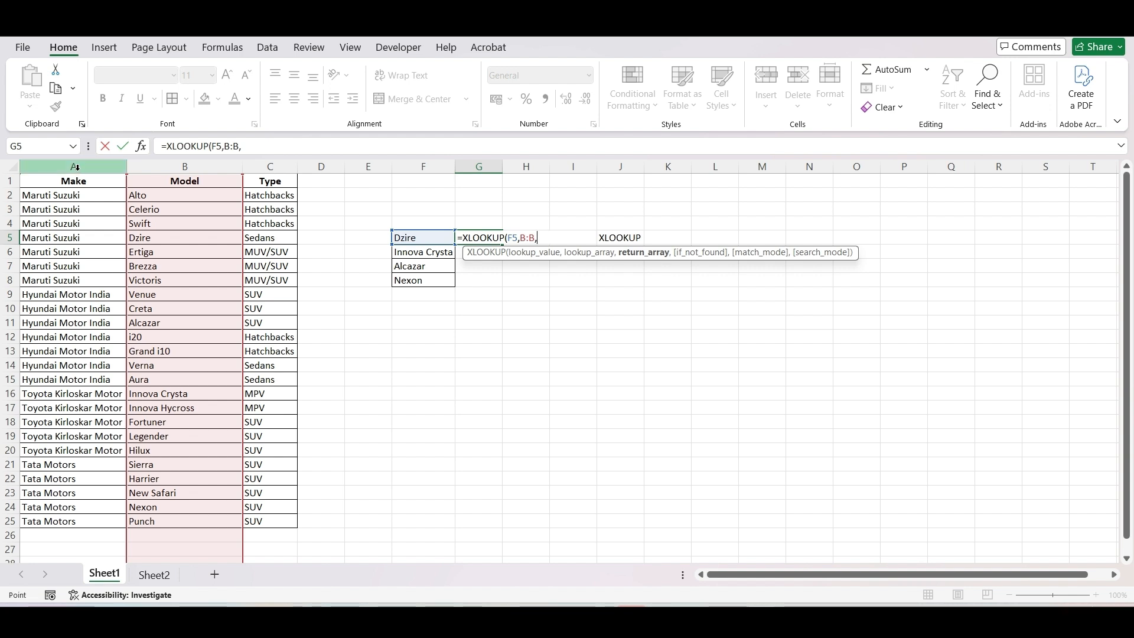
Step: Complete the XLOOKUP in G5 with column A as the return array, "Not found" as the fallback text and exact match mode 0
{"action": "left_click", "coordinate": [76, 168]}
{"action": "type", "text": ","}
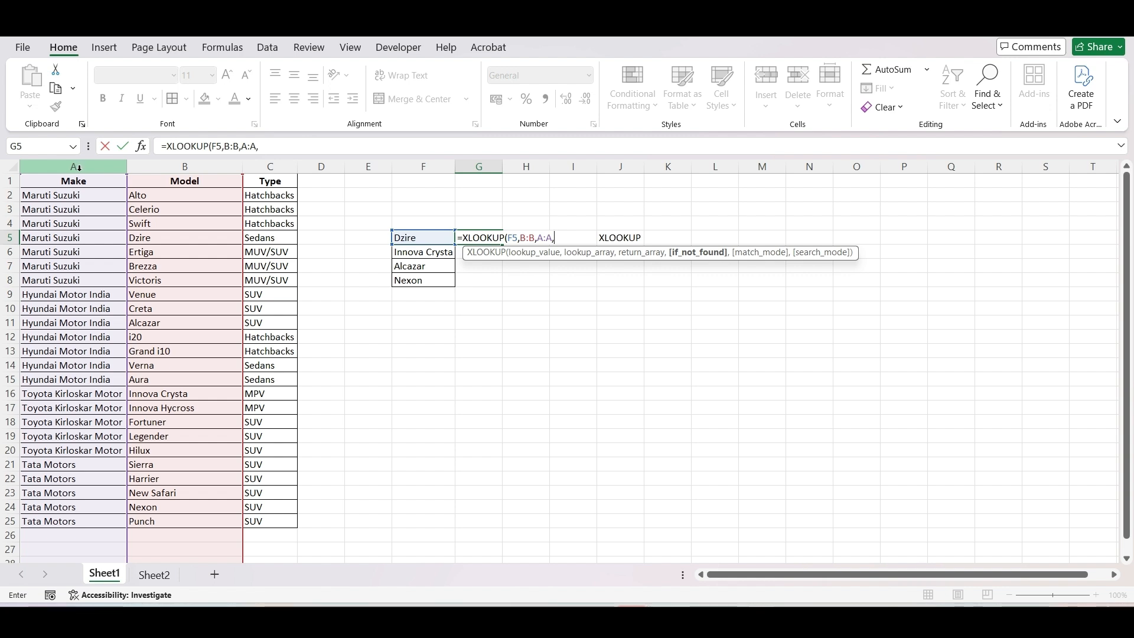
{"action": "type", "text": "\"Not found\""}
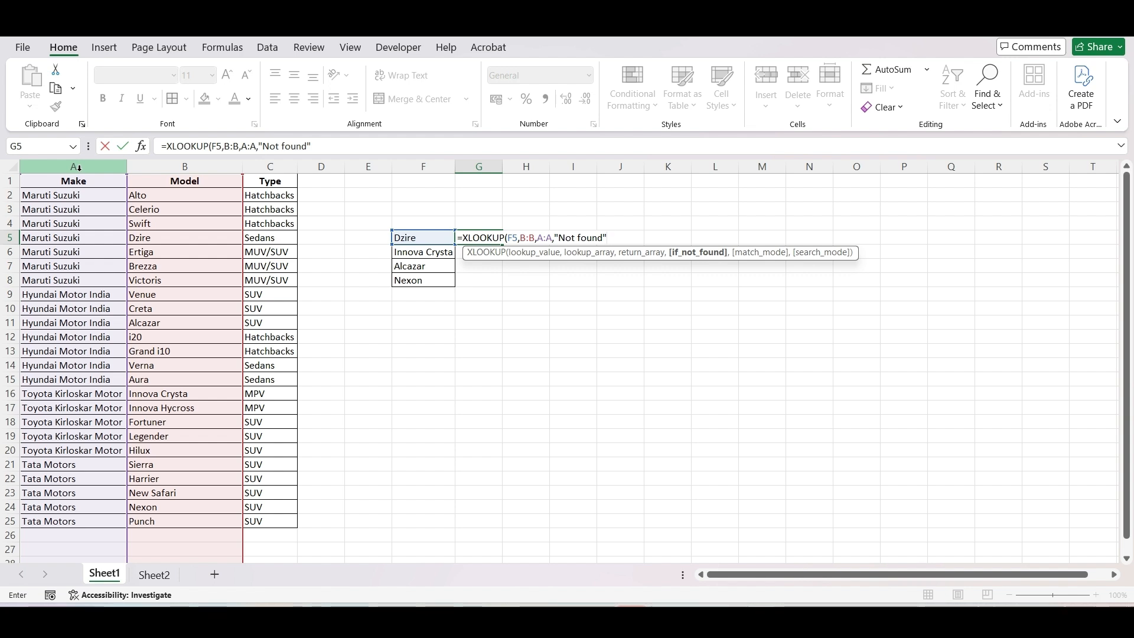
{"action": "type", "text": ",0"}
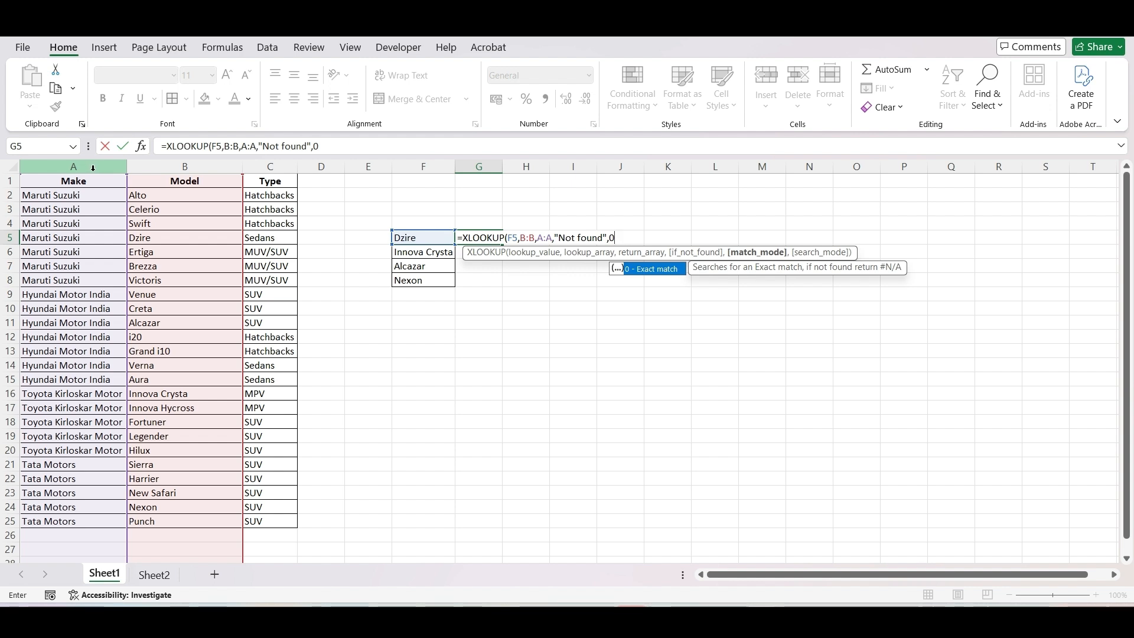
{"action": "type", "text": ")"}
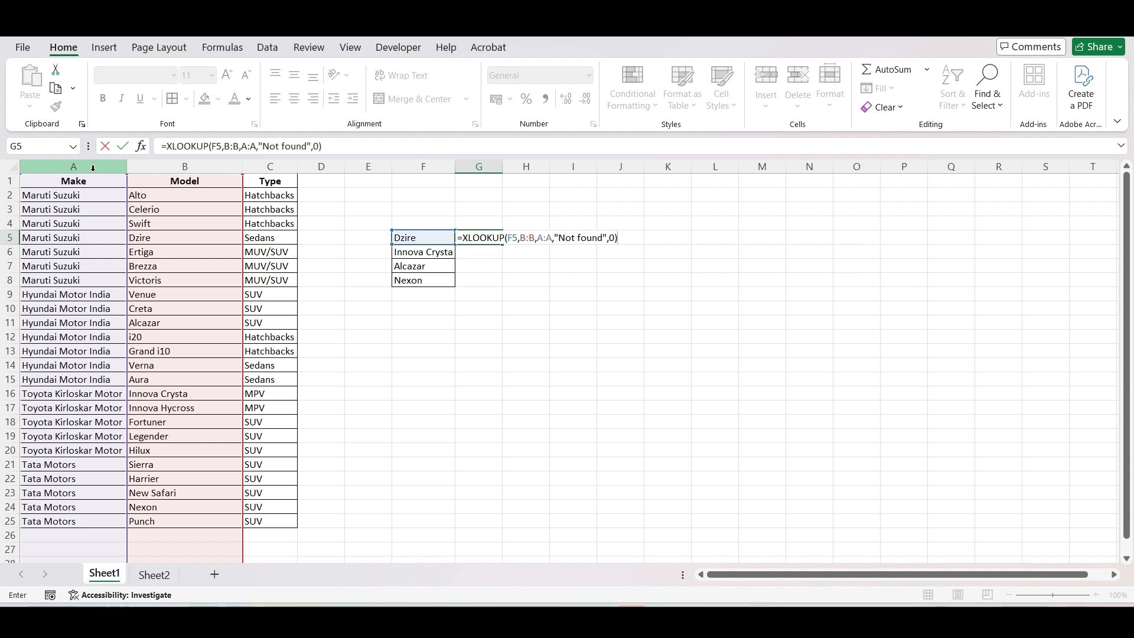
{"action": "key", "text": "Return"}
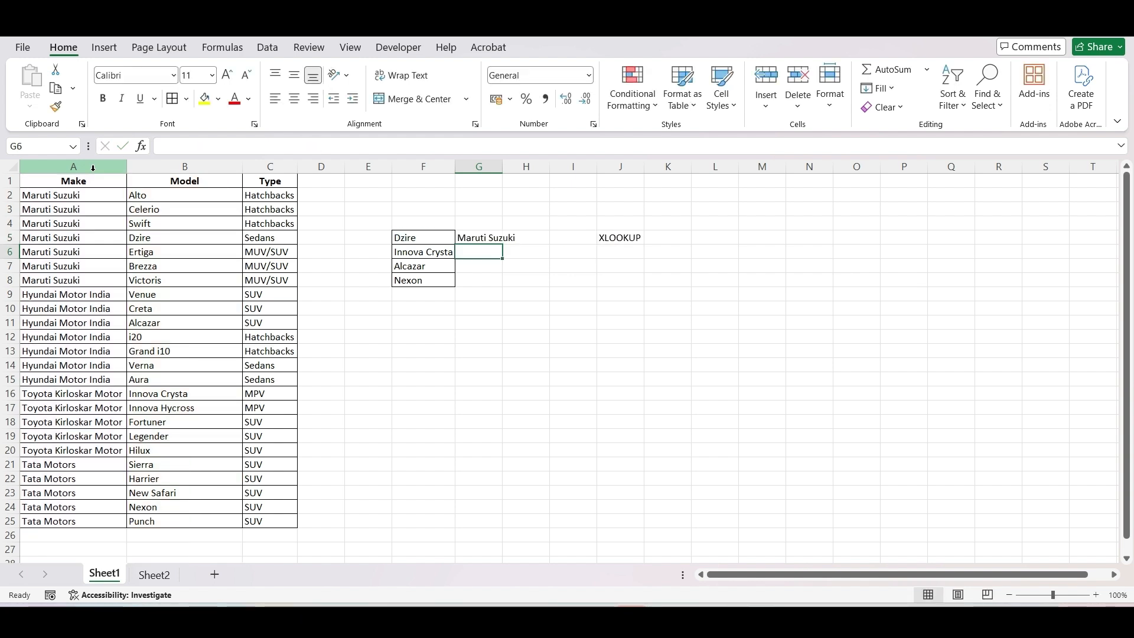
Step: Review the lookup value, array, fallback and match mode arguments of the XLOOKUP formula in G5
{"action": "key", "text": "Up"}
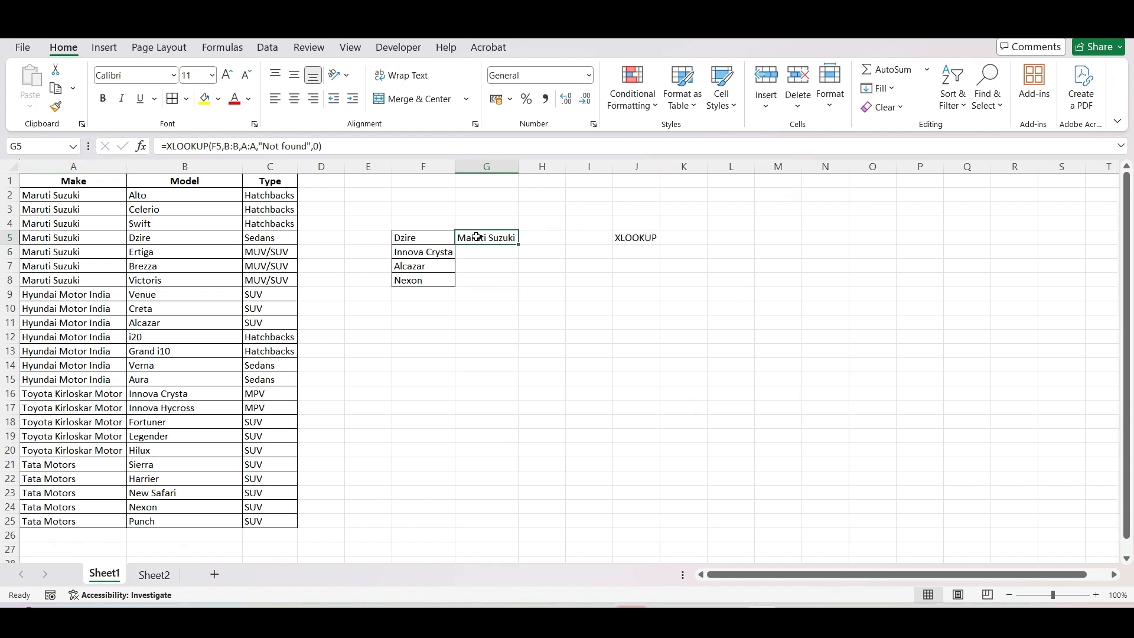
{"action": "left_click", "coordinate": [214, 146]}
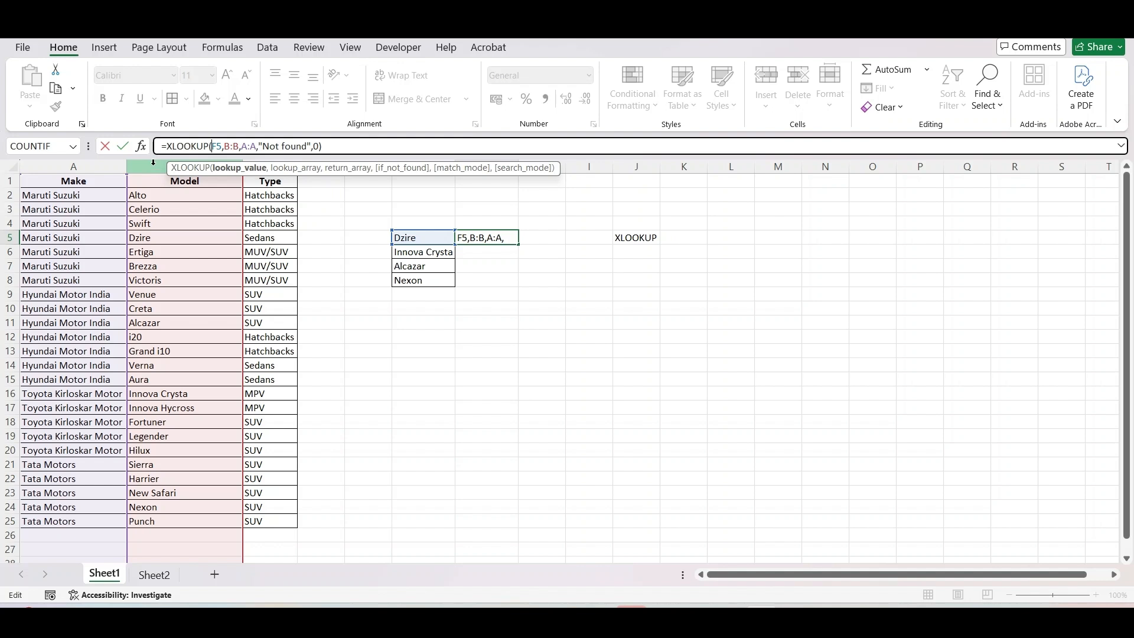
{"action": "left_click", "coordinate": [251, 146]}
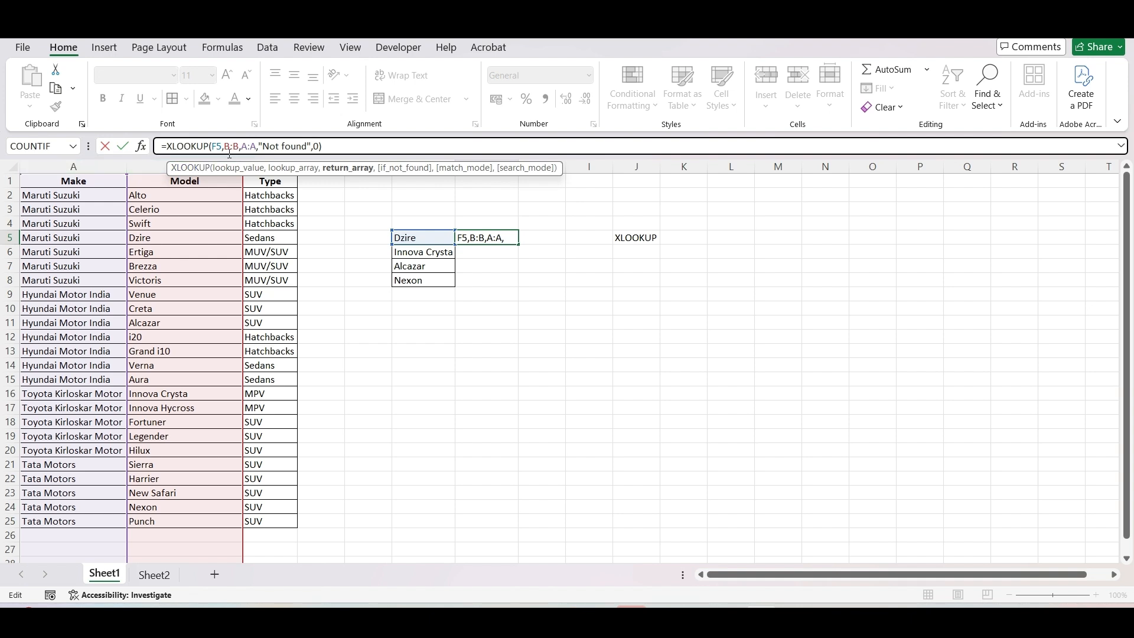
{"action": "left_click_drag", "start_coordinate": [264, 146], "coordinate": [320, 147]}
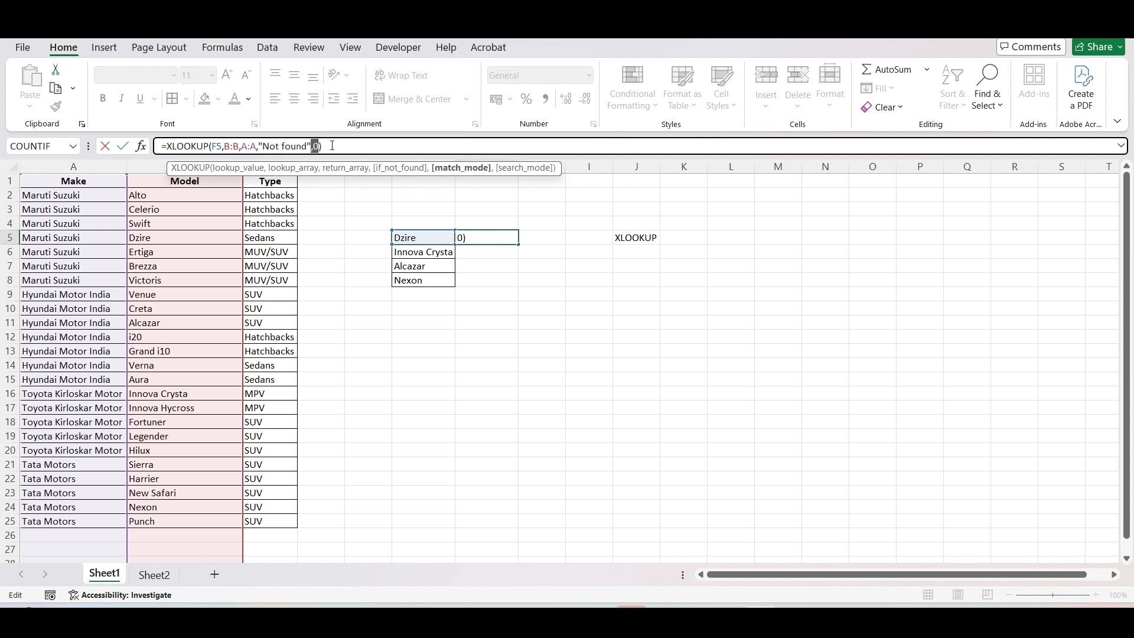
{"action": "left_click", "coordinate": [332, 145]}
{"action": "key", "text": "Return"}
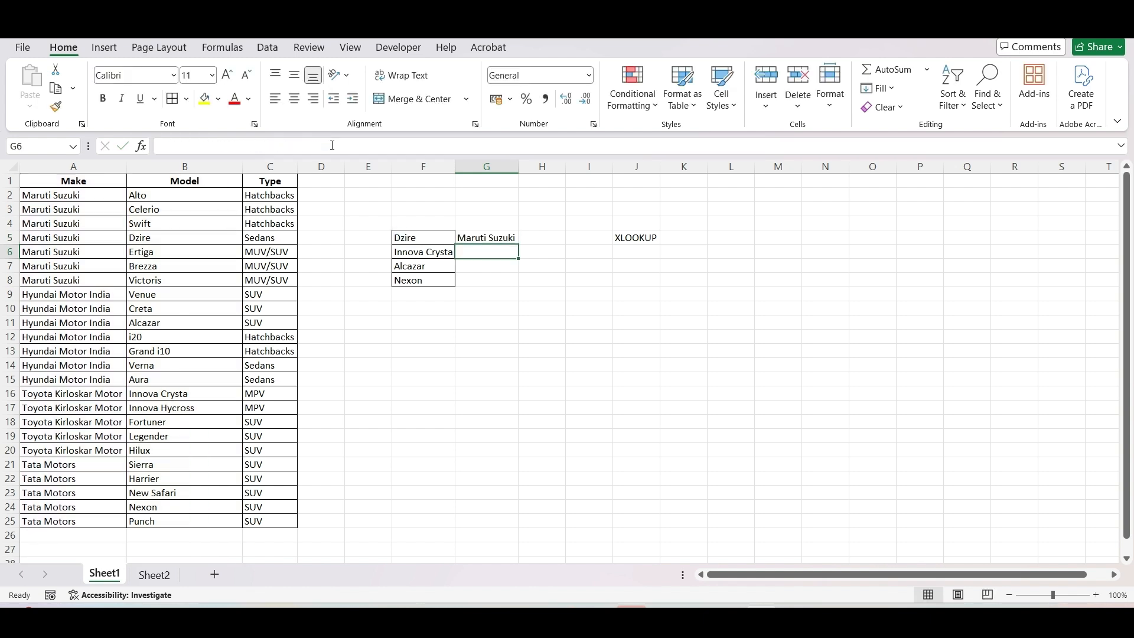
Step: Compare the model in F5 and the make in G5 with the Dzire row in the Model and Make columns
{"action": "key", "text": "Up"}
{"action": "key", "text": "Left"}
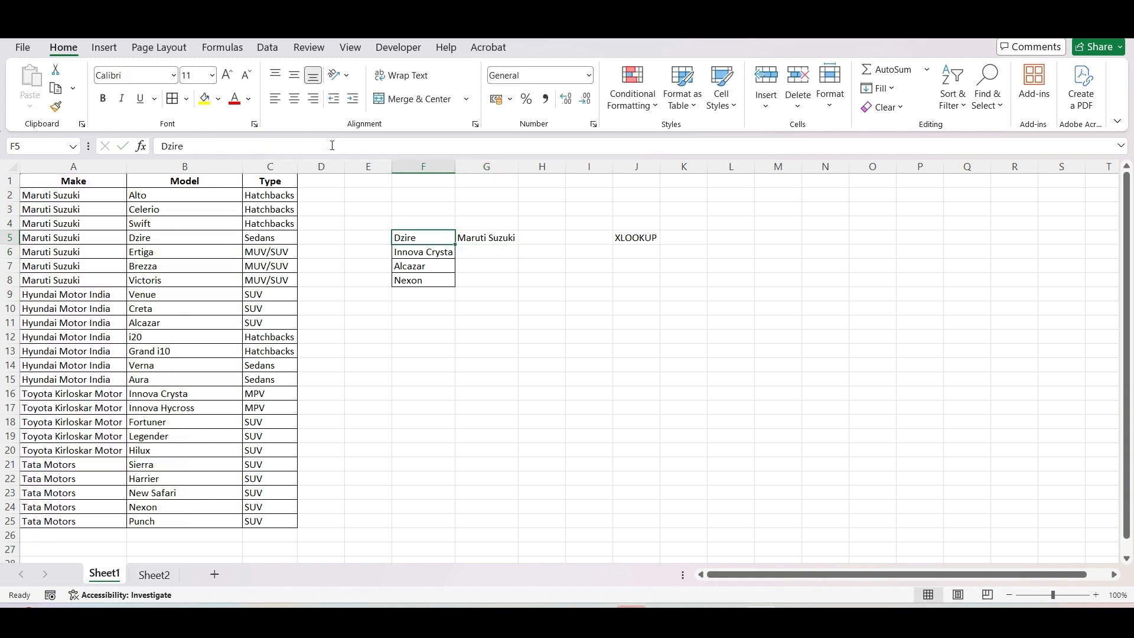
{"action": "key", "text": "Right"}
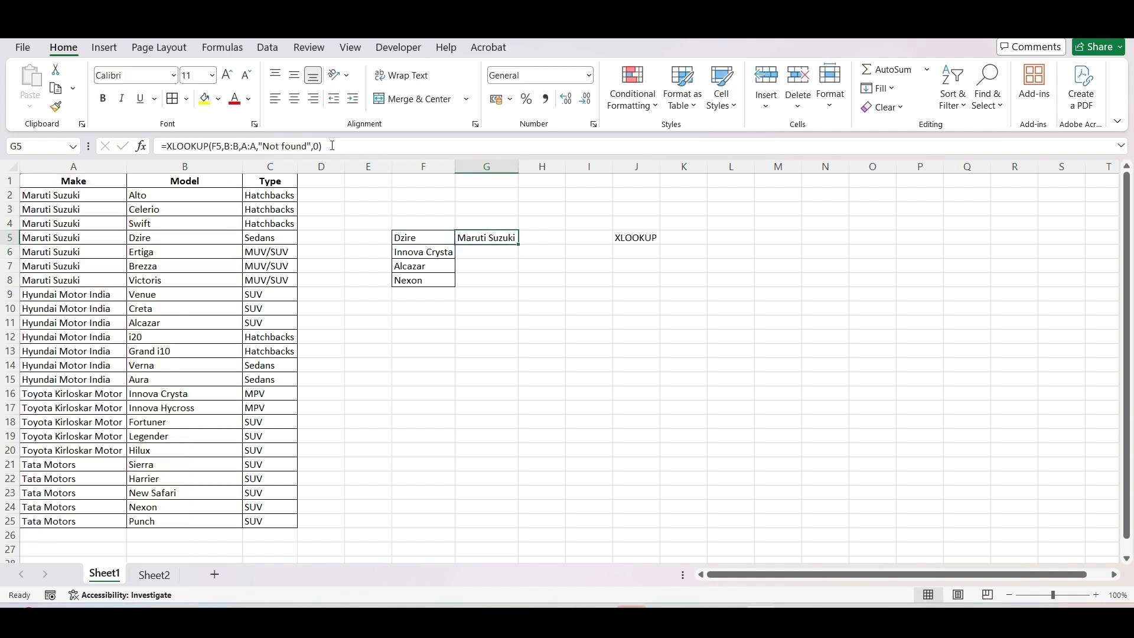
{"action": "key", "text": "Left"}
{"action": "key", "text": "Right"}
{"action": "left_click", "coordinate": [175, 167]}
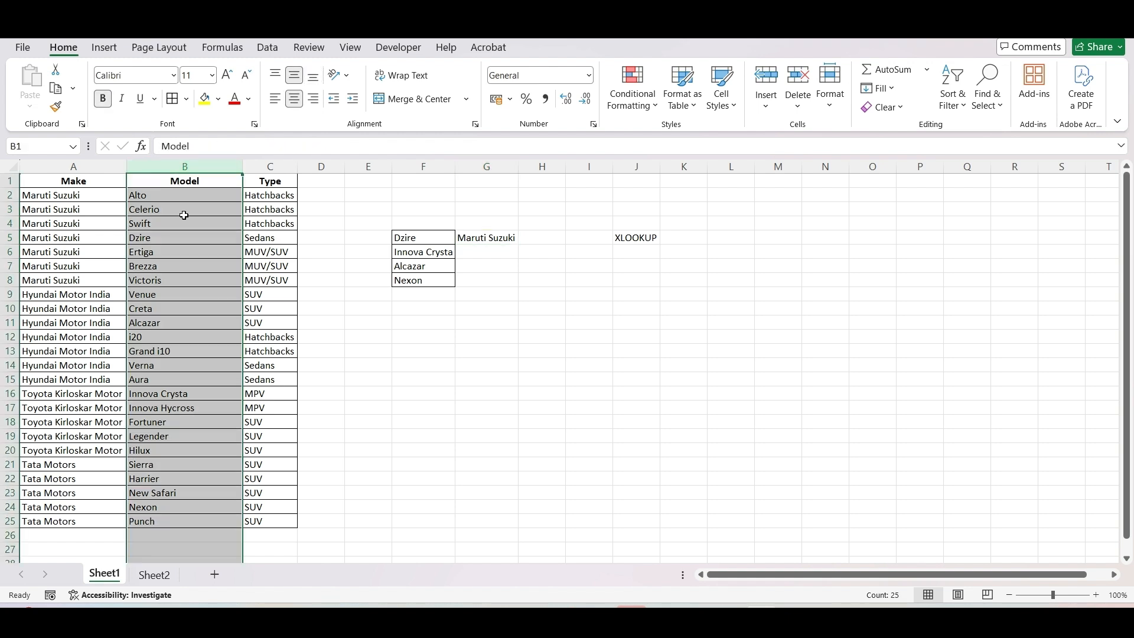
{"action": "left_click", "coordinate": [189, 239]}
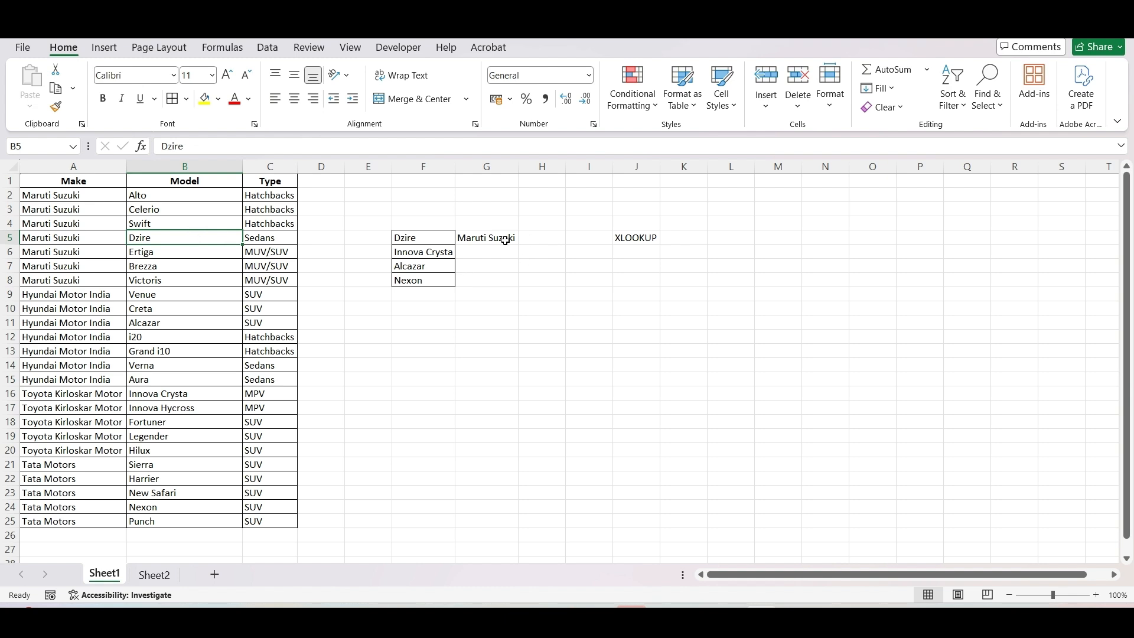
{"action": "left_click", "coordinate": [502, 240]}
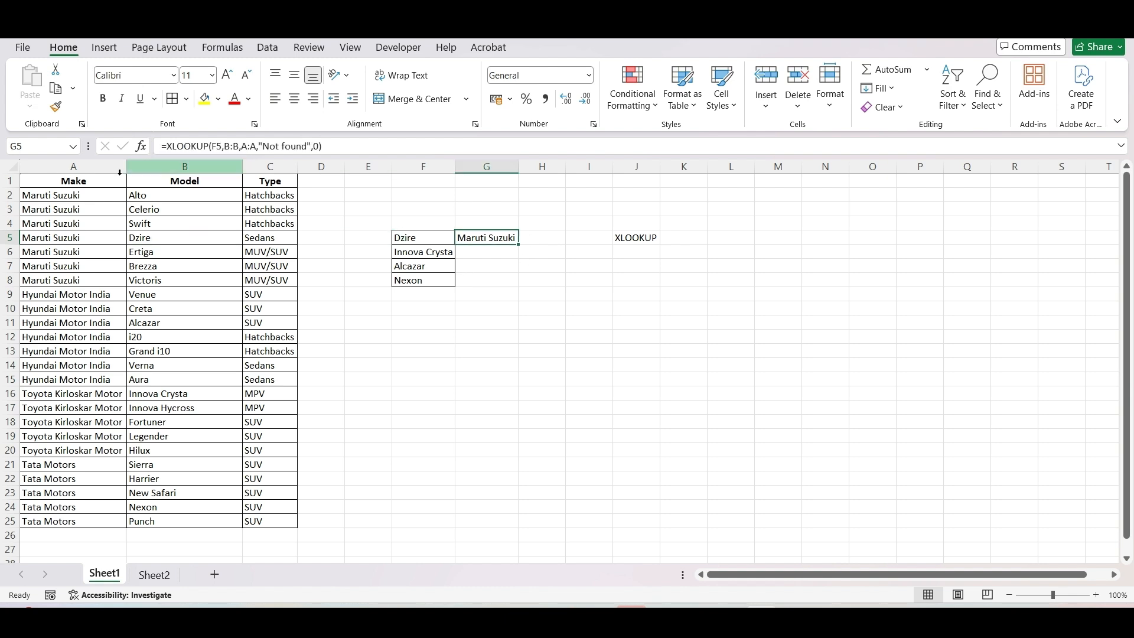
{"action": "left_click", "coordinate": [88, 169]}
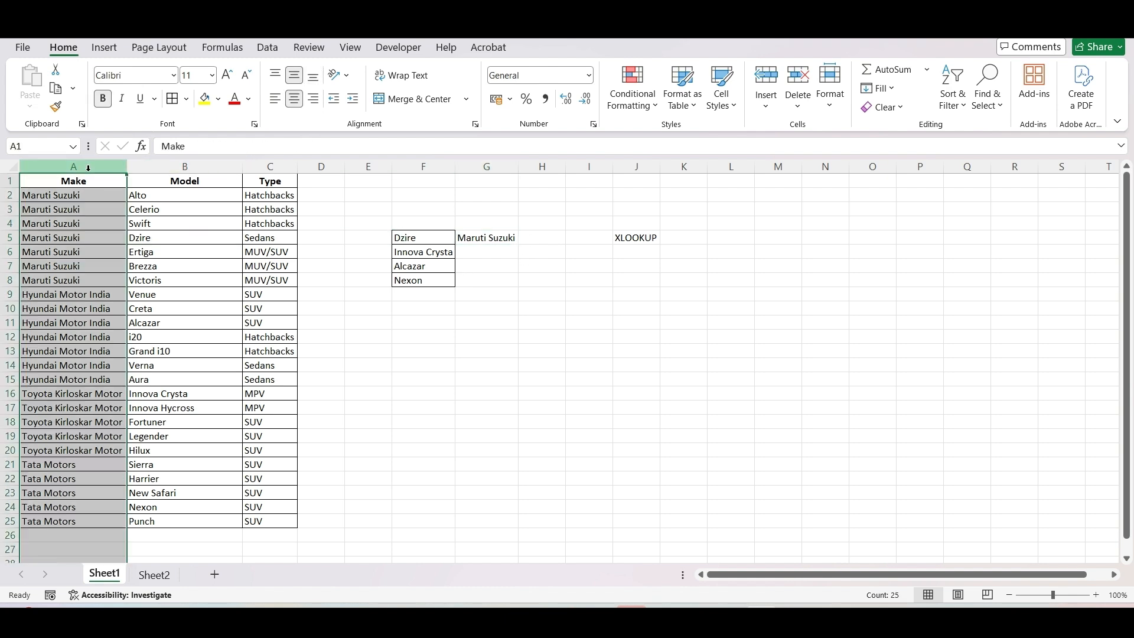
{"action": "left_click", "coordinate": [112, 236]}
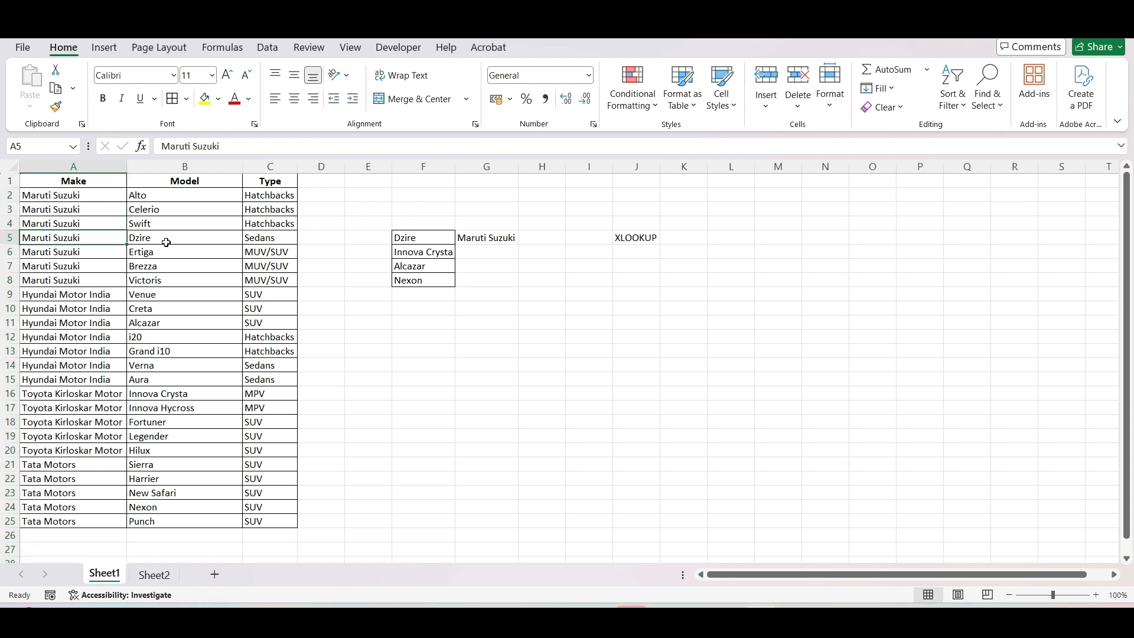
{"action": "left_click", "coordinate": [171, 239]}
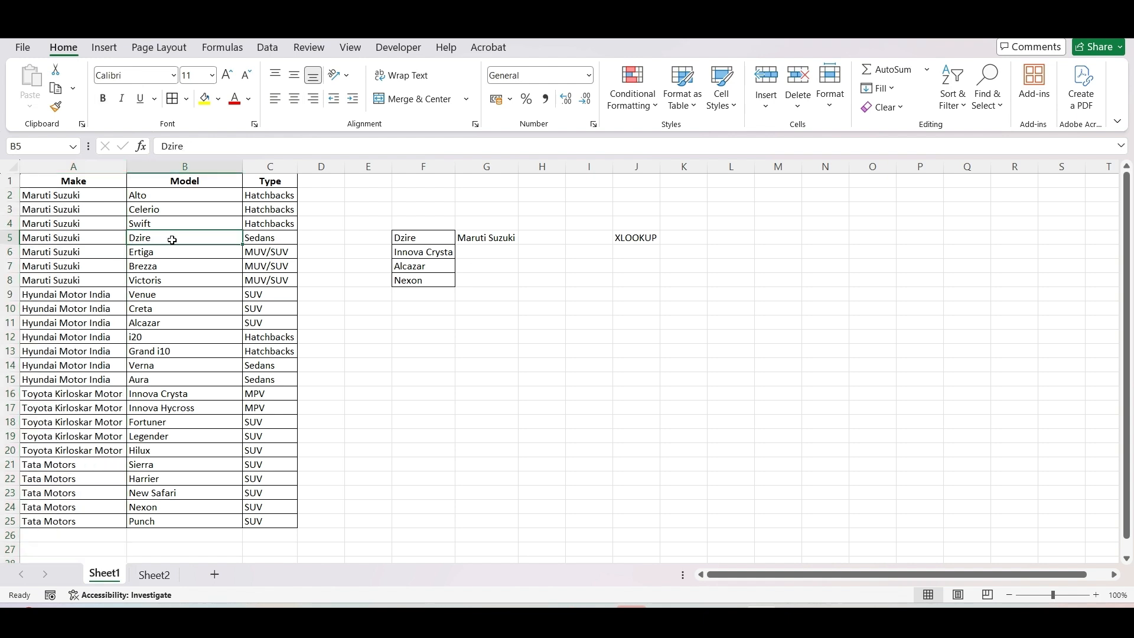
{"action": "left_click", "coordinate": [103, 241]}
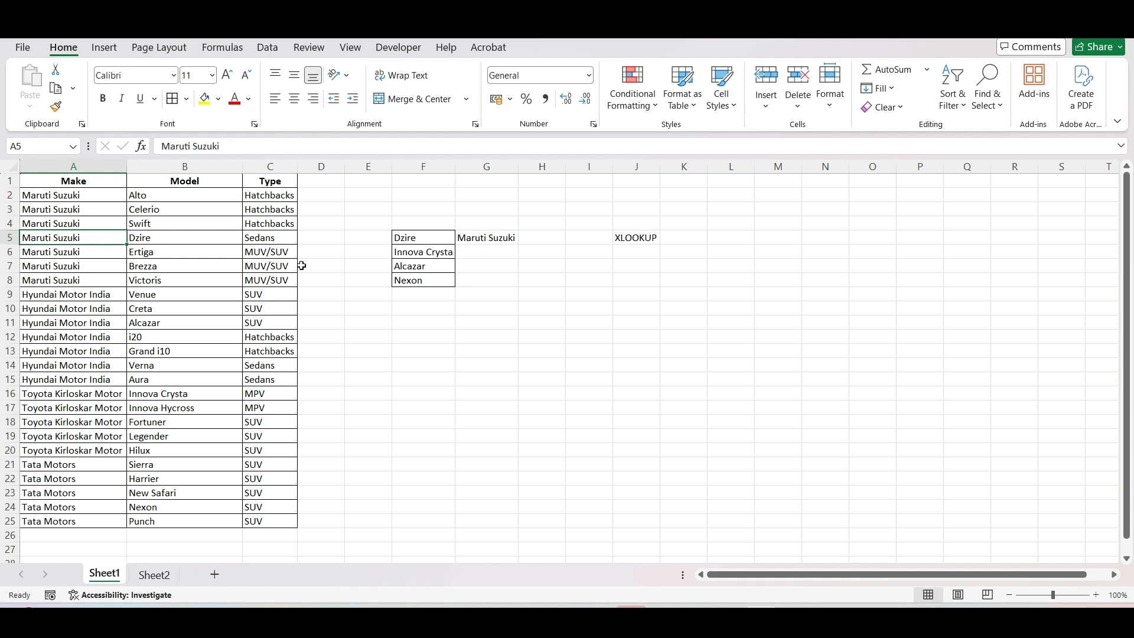
{"action": "left_click", "coordinate": [464, 239]}
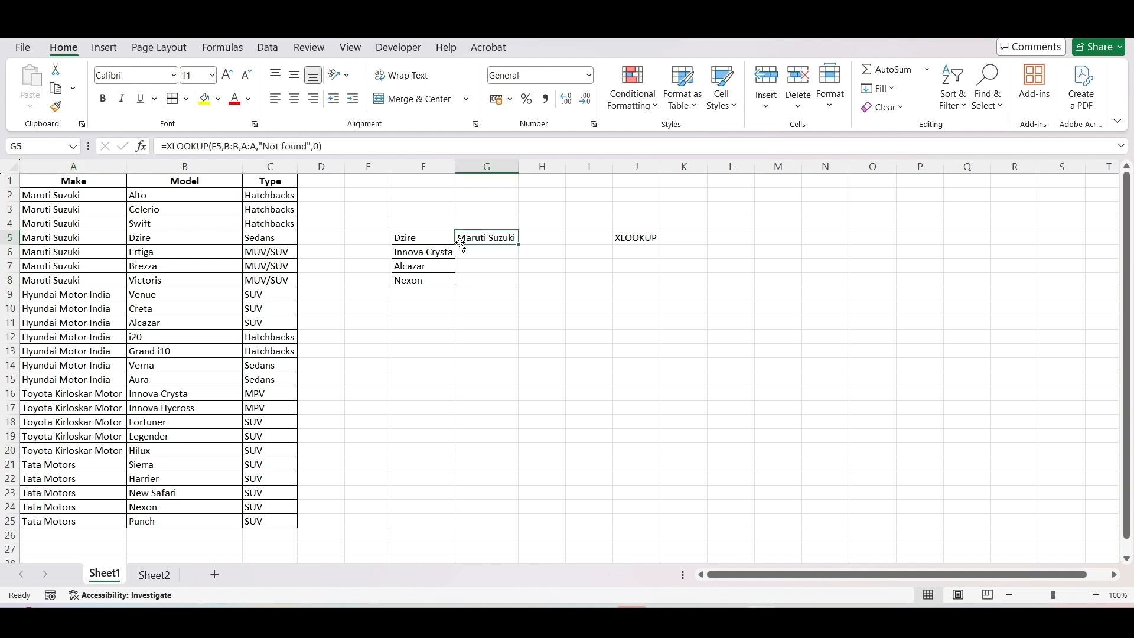
{"action": "left_click", "coordinate": [423, 239]}
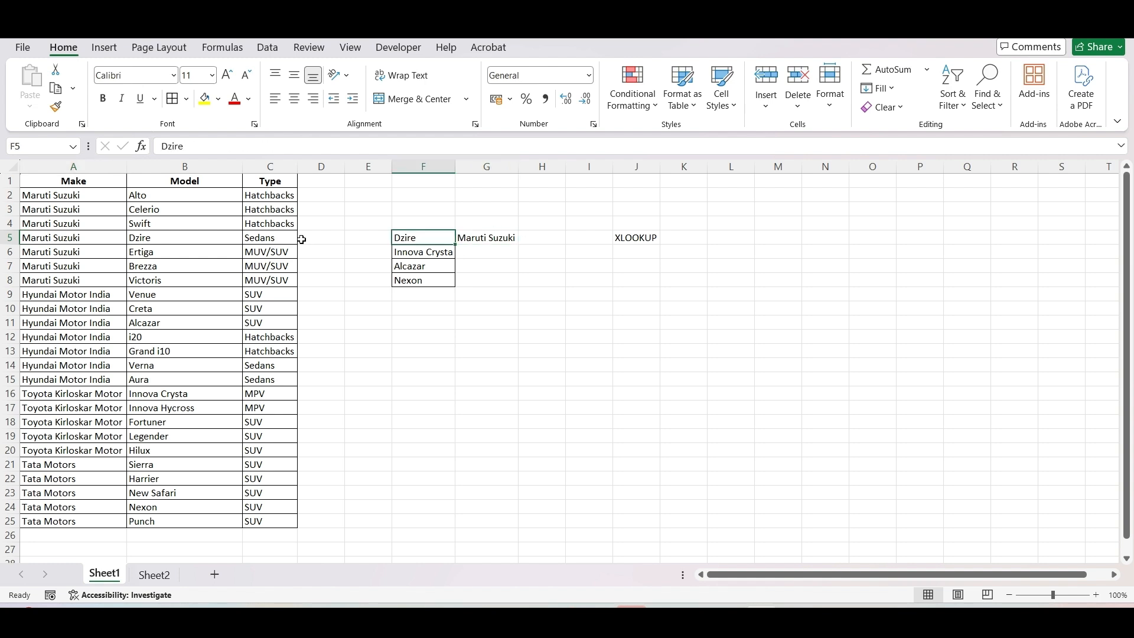
Step: Change the model name in B5 to Dzireq and check how the XLOOKUP in G5 responds to a missing match
{"action": "left_click", "coordinate": [199, 237]}
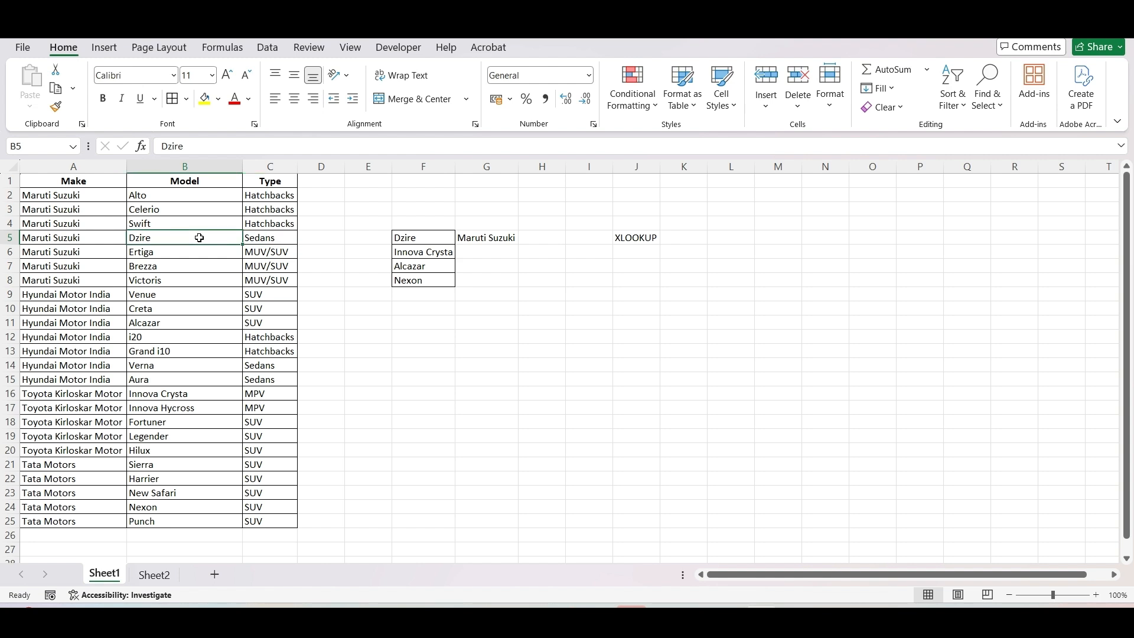
{"action": "left_click", "coordinate": [201, 146]}
{"action": "type", "text": "q"}
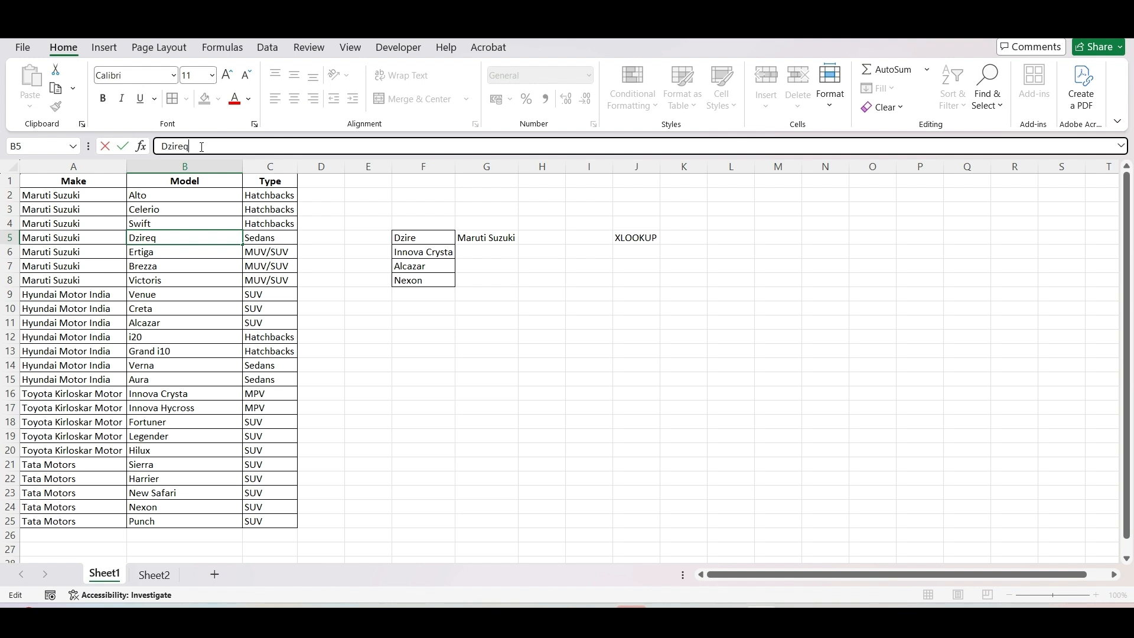
{"action": "key", "text": "Return"}
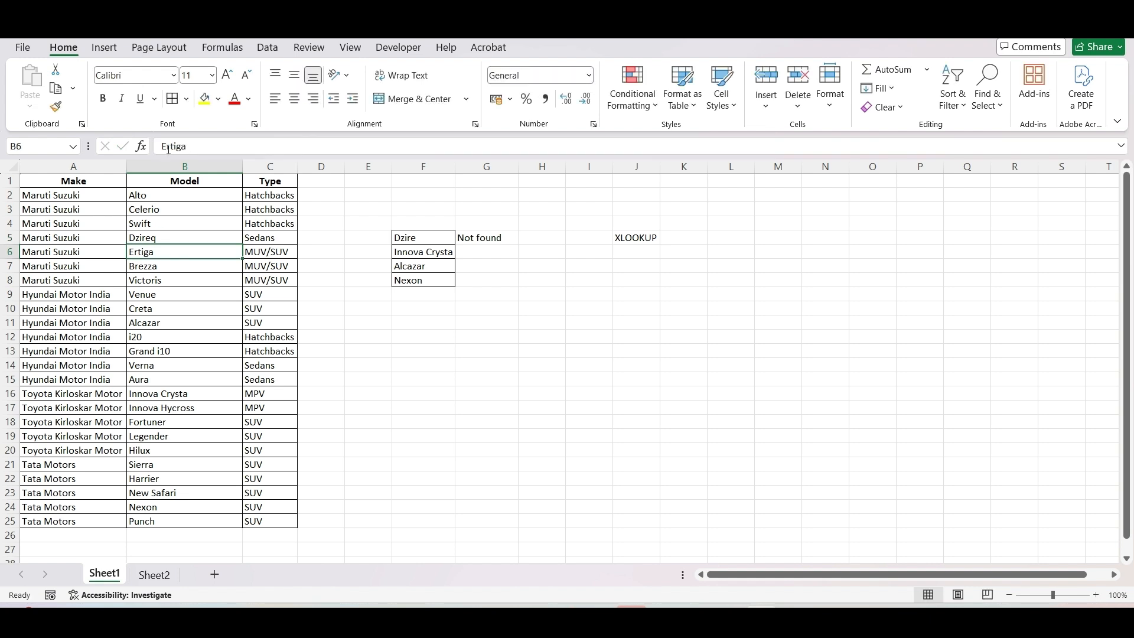
{"action": "left_click", "coordinate": [177, 165]}
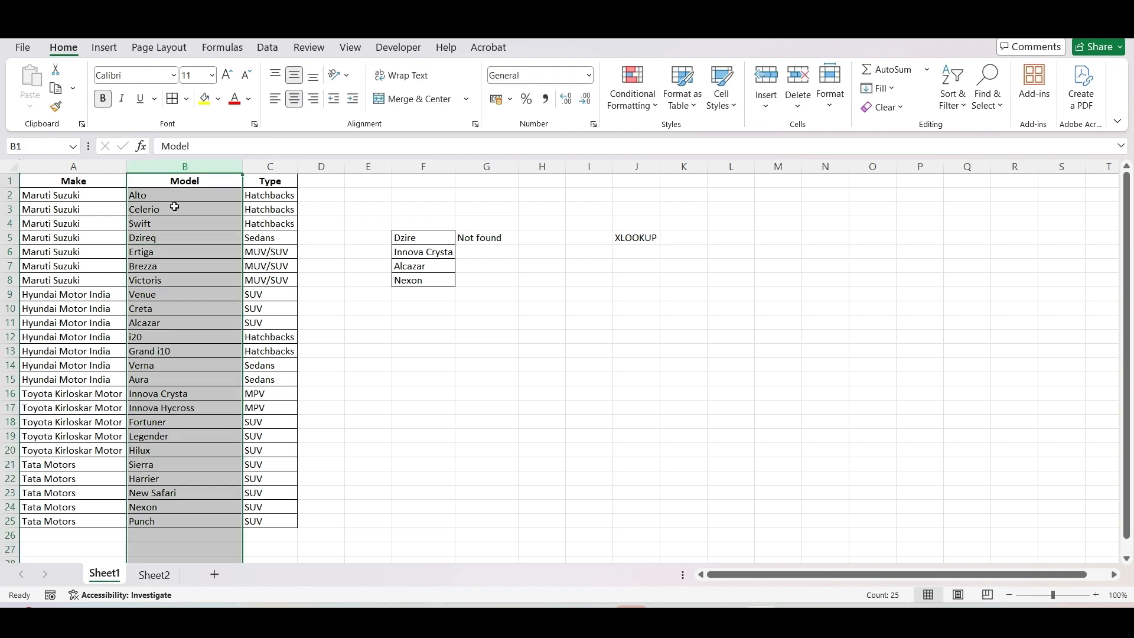
{"action": "left_click", "coordinate": [474, 237]}
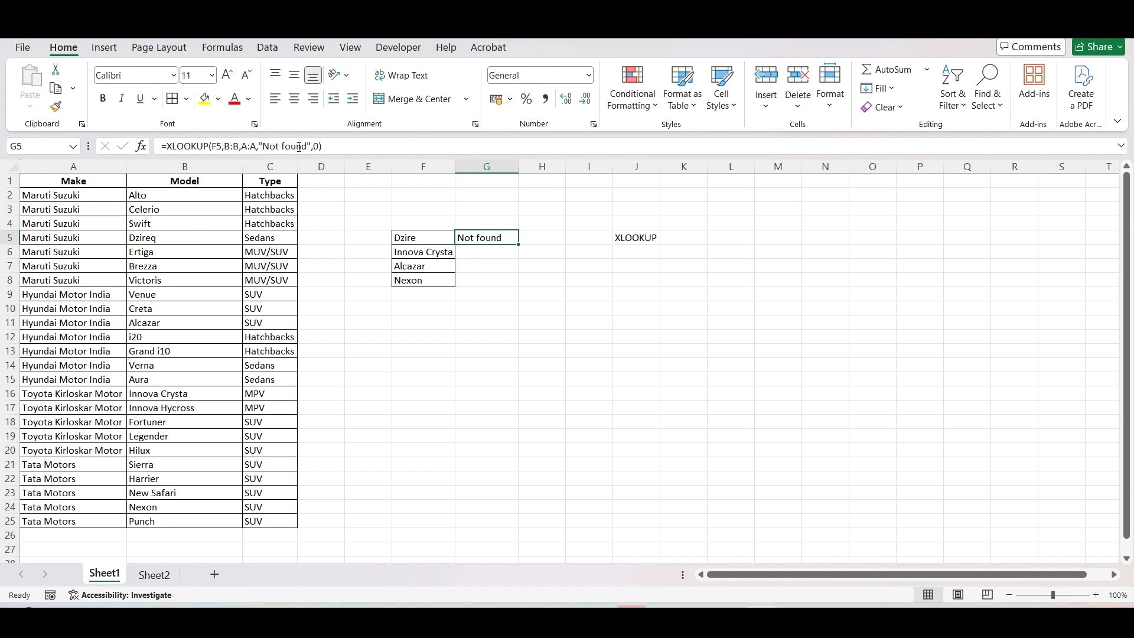
Step: Restore the model name in B5 to Dzire and recheck the lookup in G5
{"action": "double_click", "coordinate": [172, 240]}
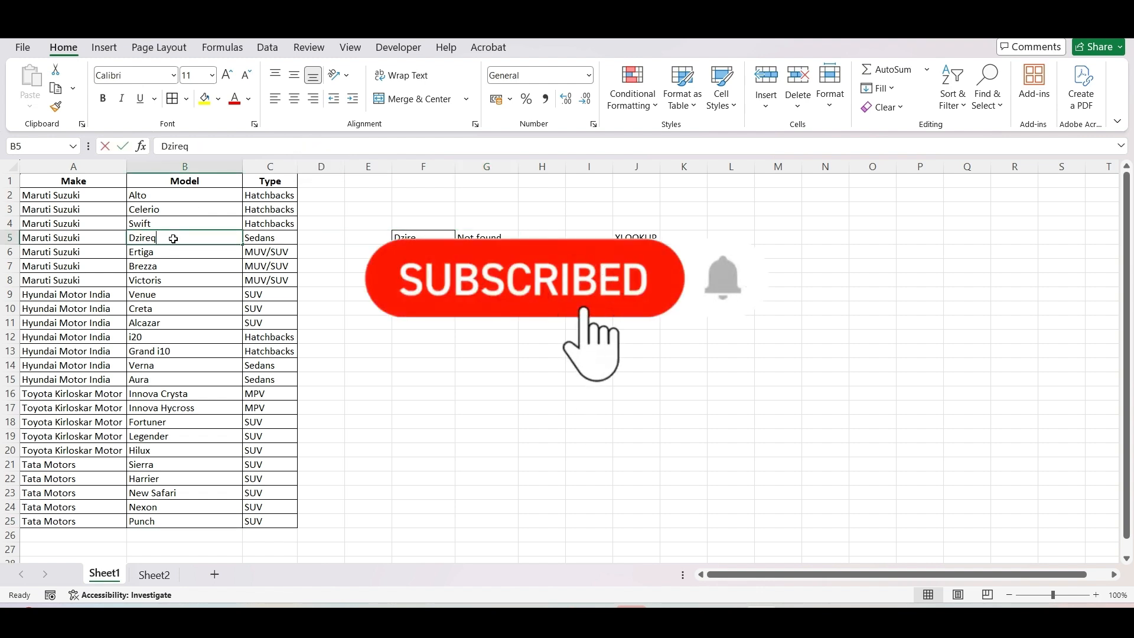
{"action": "key", "text": "BackSpace"}
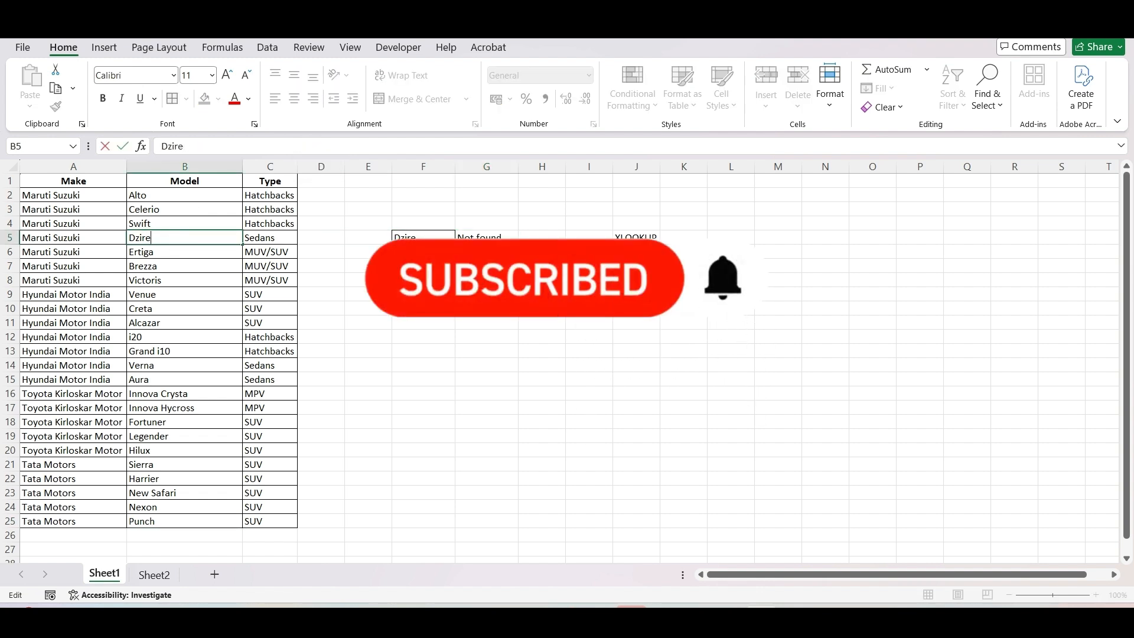
{"action": "left_click", "coordinate": [437, 240]}
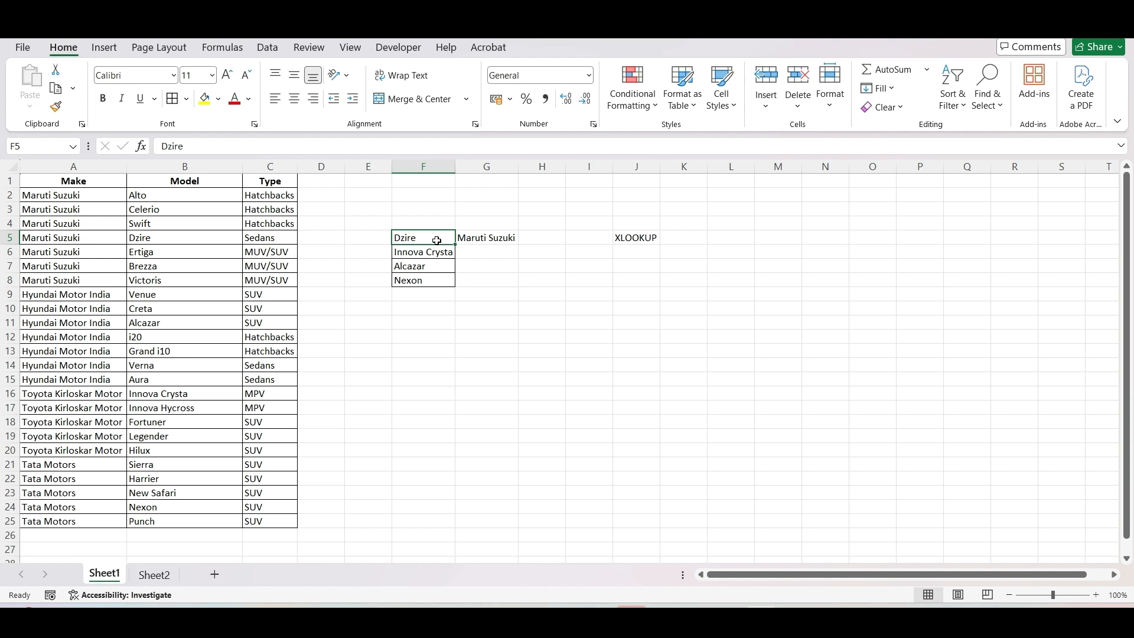
{"action": "left_click", "coordinate": [488, 241]}
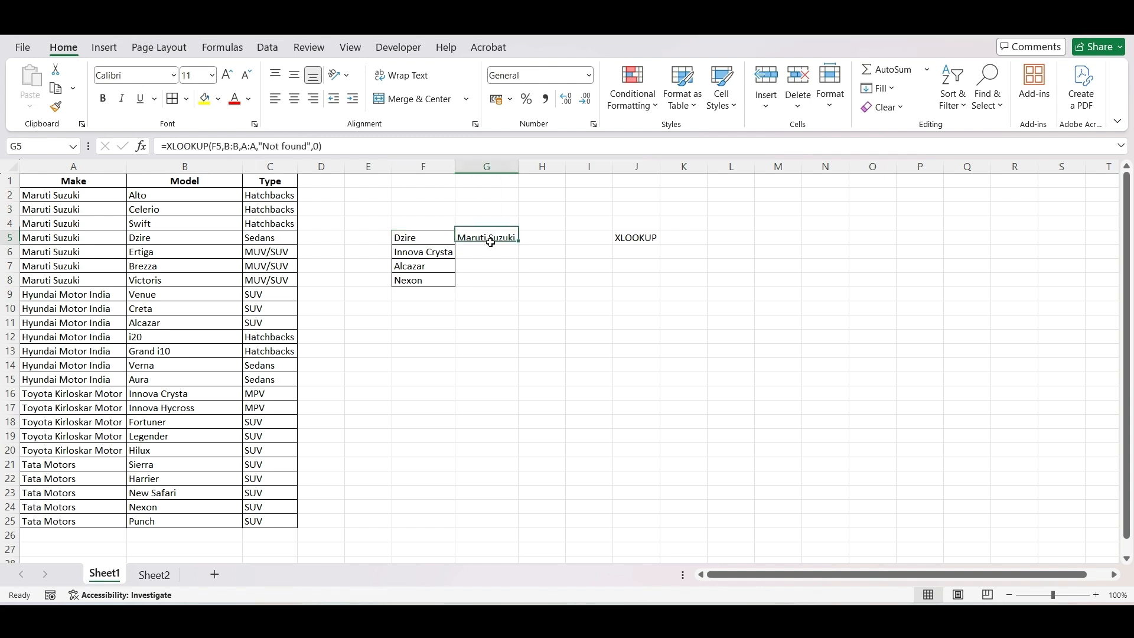